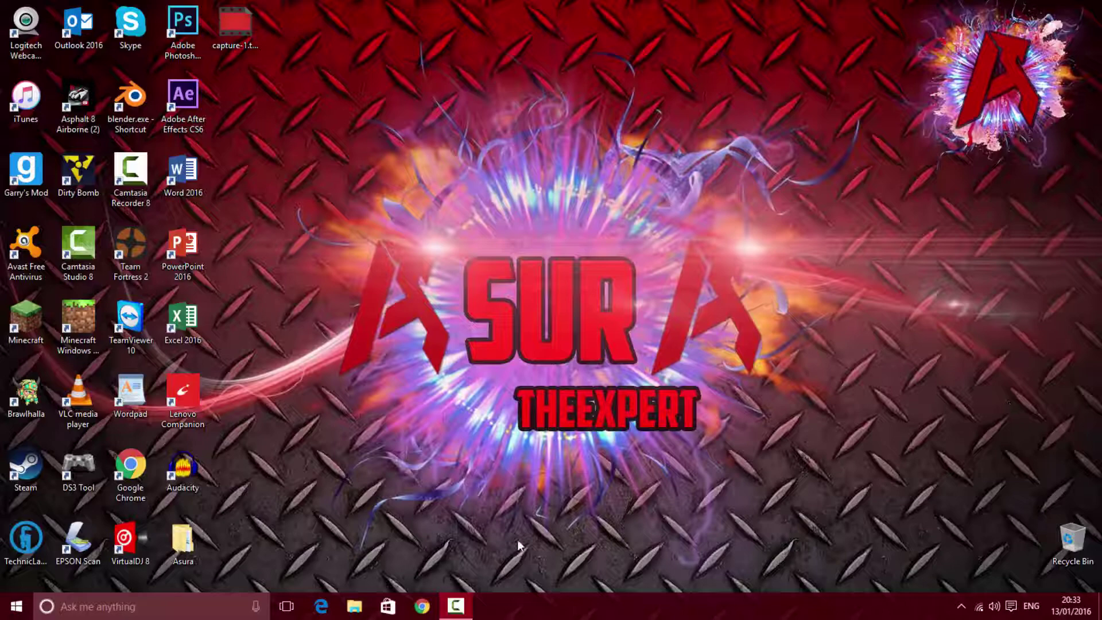
click(422, 607)
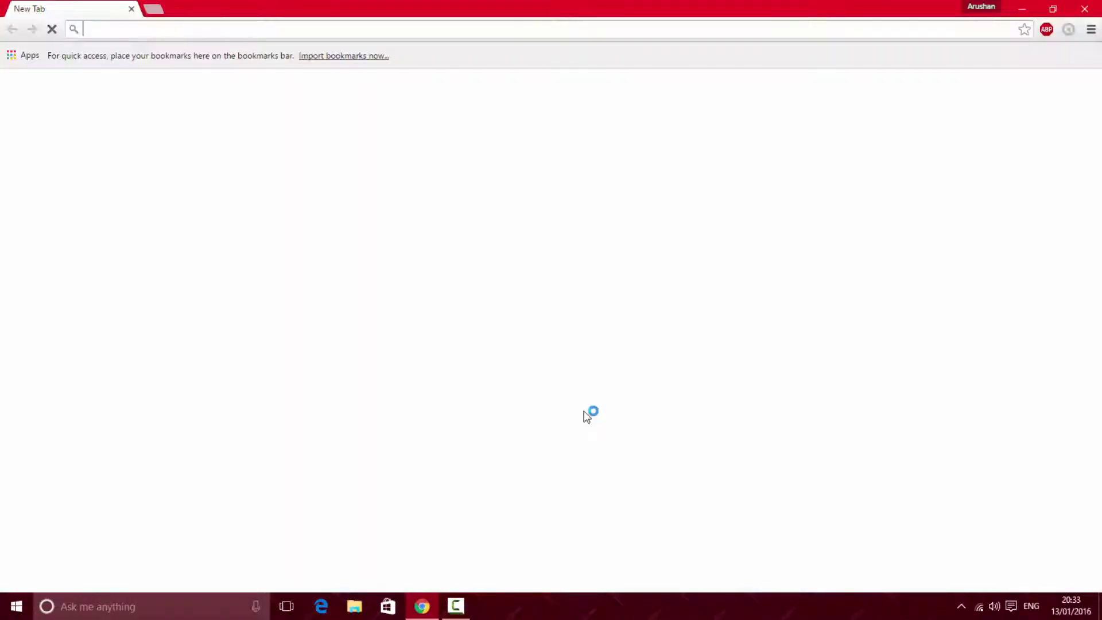
text(www.)
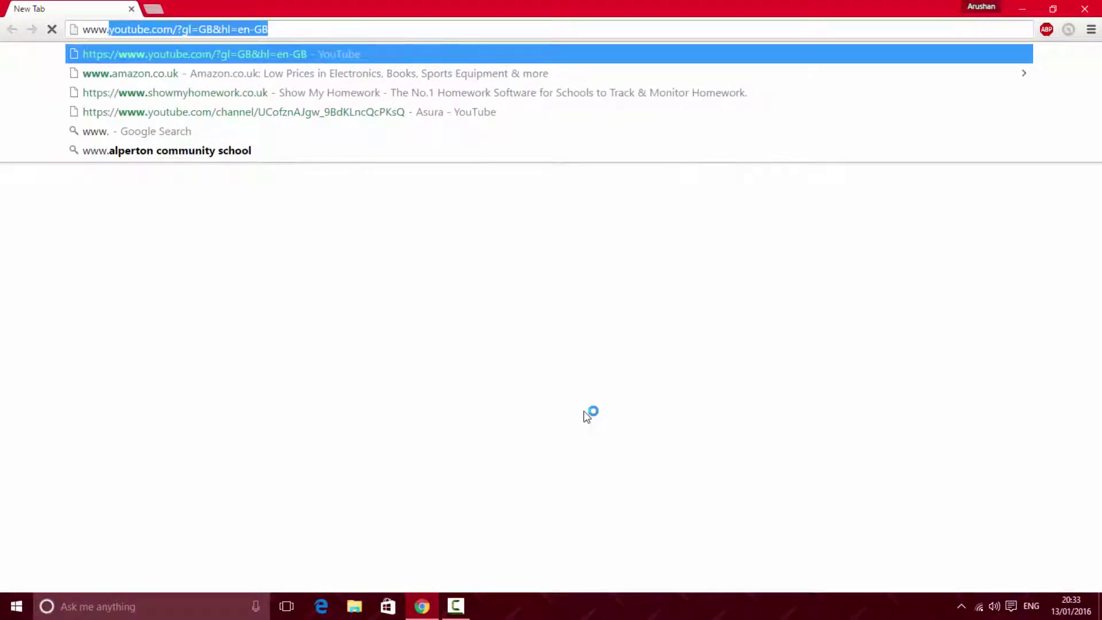
text(cu)
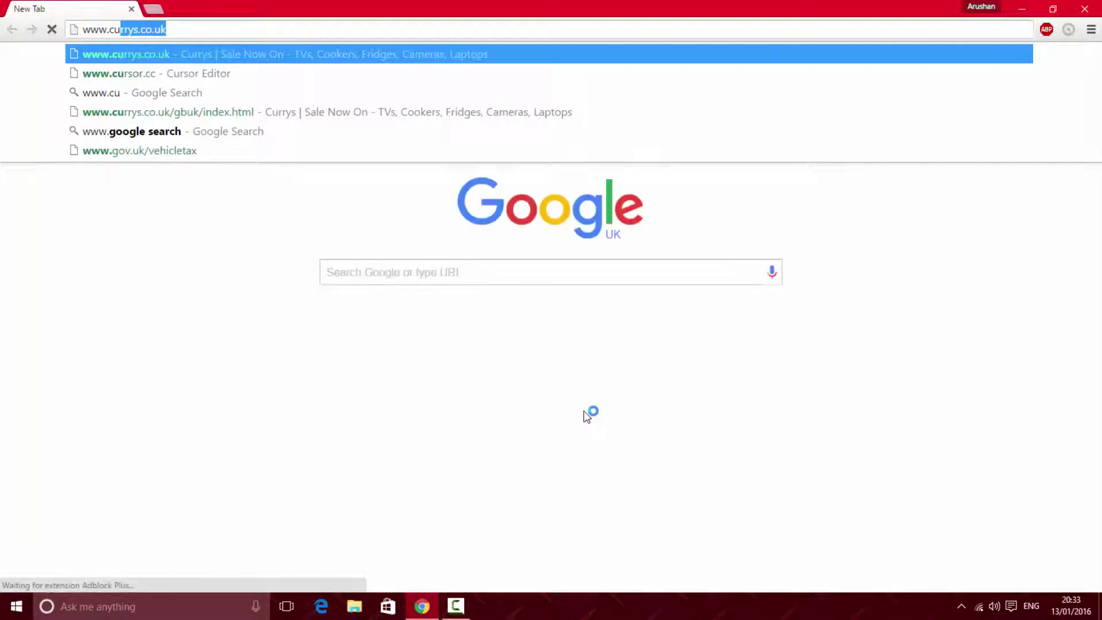
text(rsor.cc)
key(Return)
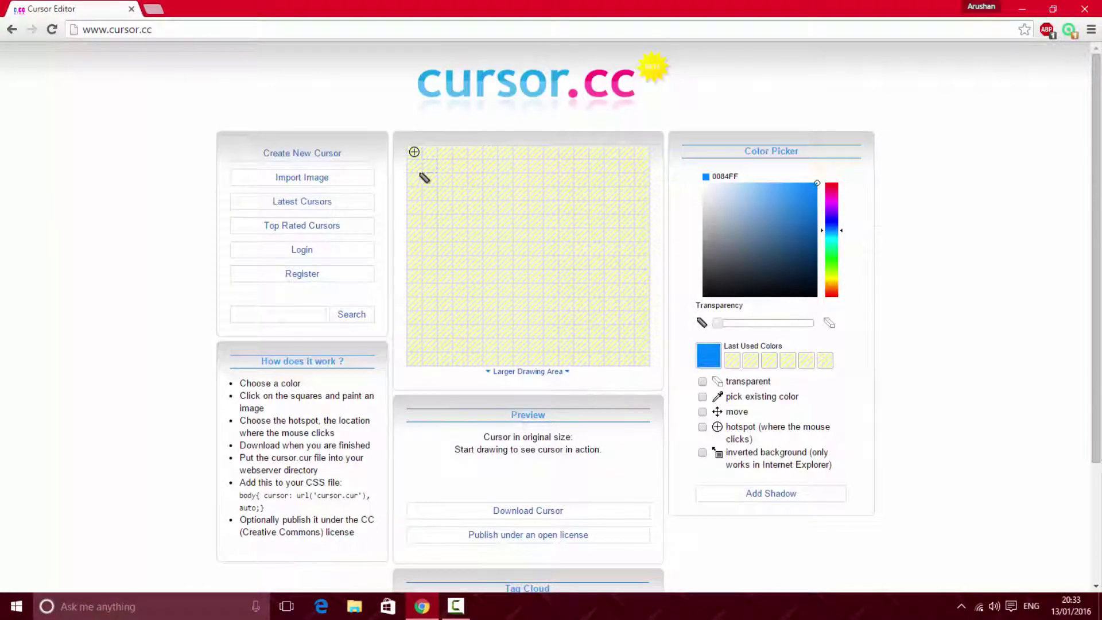
Paint a blue arrow shape on the cursor.cc grid, then go to the Import Image page
mouse_move(430, 153)
mouse_down()
mouse_move(422, 175)
mouse_move(457, 189)
mouse_move(447, 240)
mouse_move(490, 246)
mouse_move(626, 358)
mouse_up()
click(642, 358)
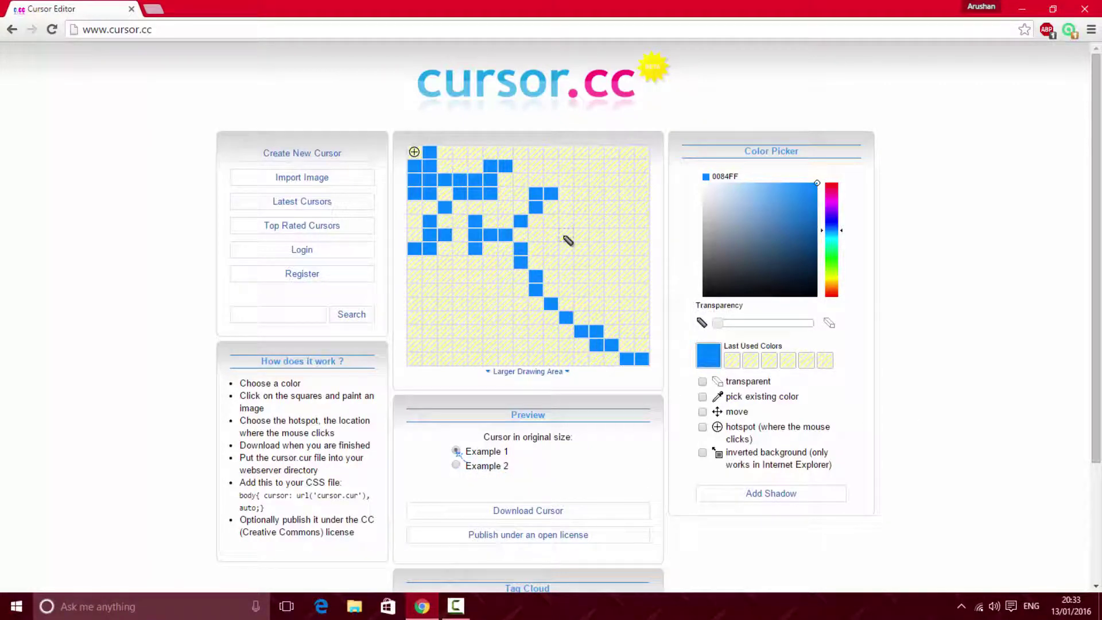
click(352, 182)
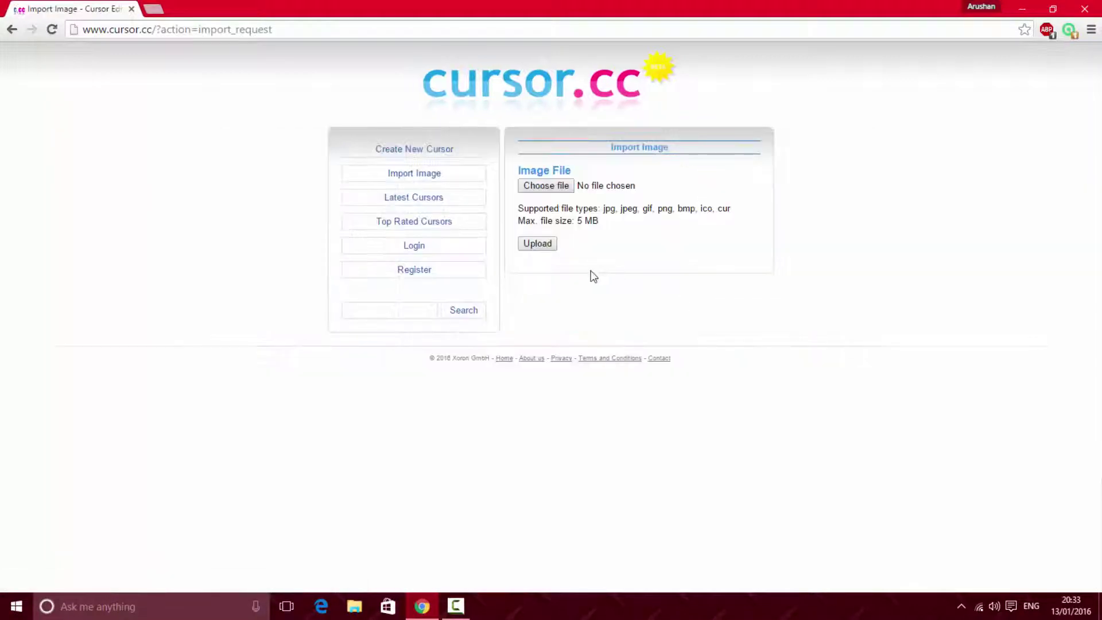
Choose New Asura logo render.png from the Asura Channel Items folder as the import image
click(562, 186)
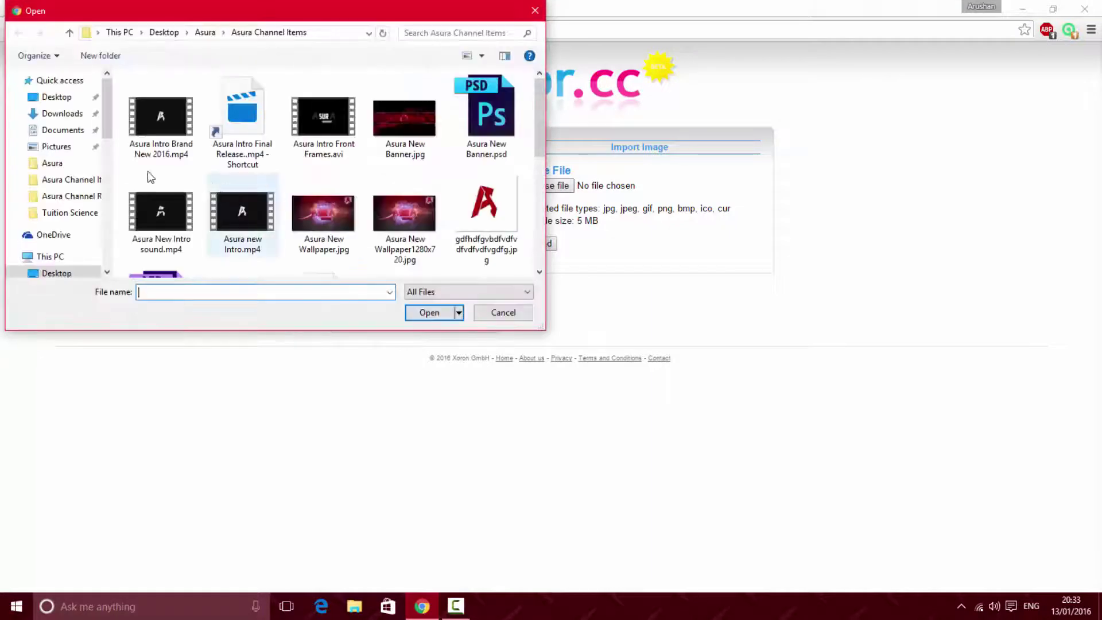
scroll(451, 234, down, 3)
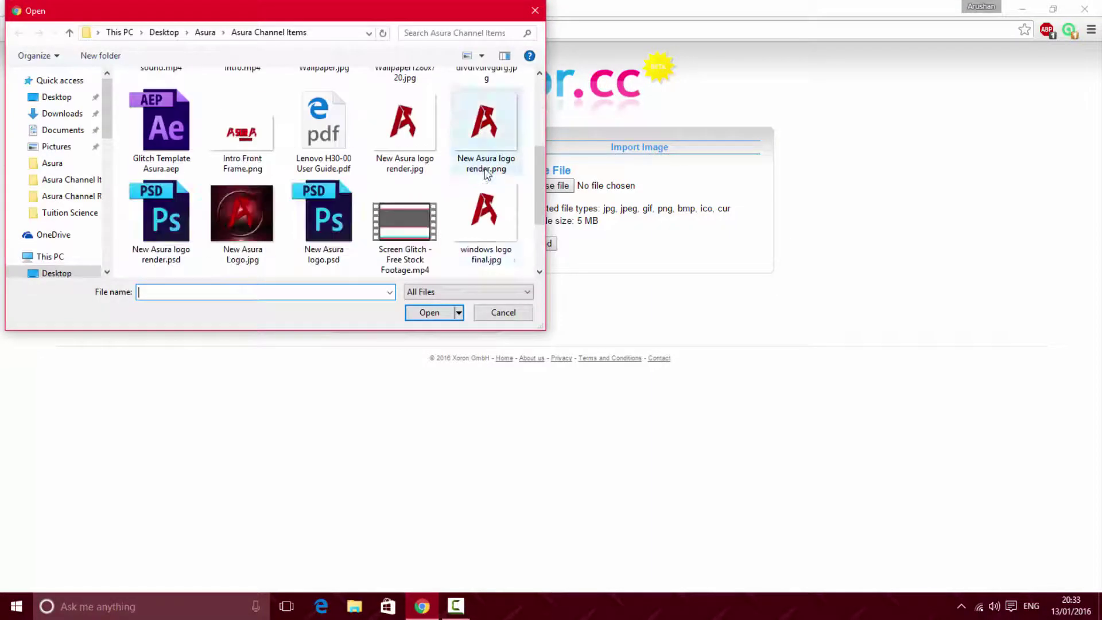
click(494, 138)
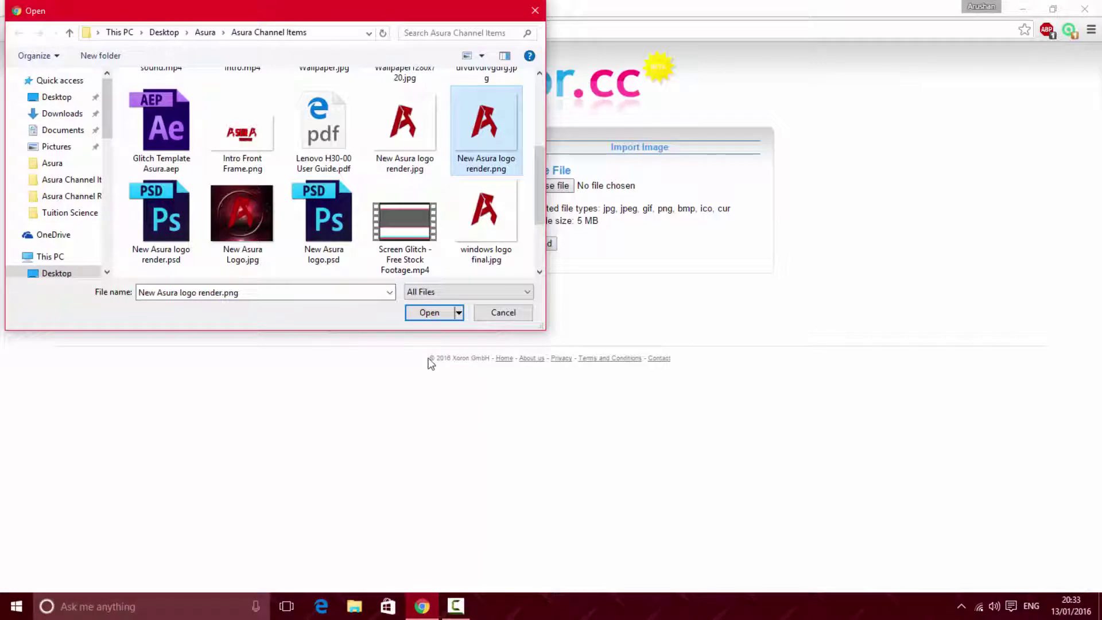
click(441, 317)
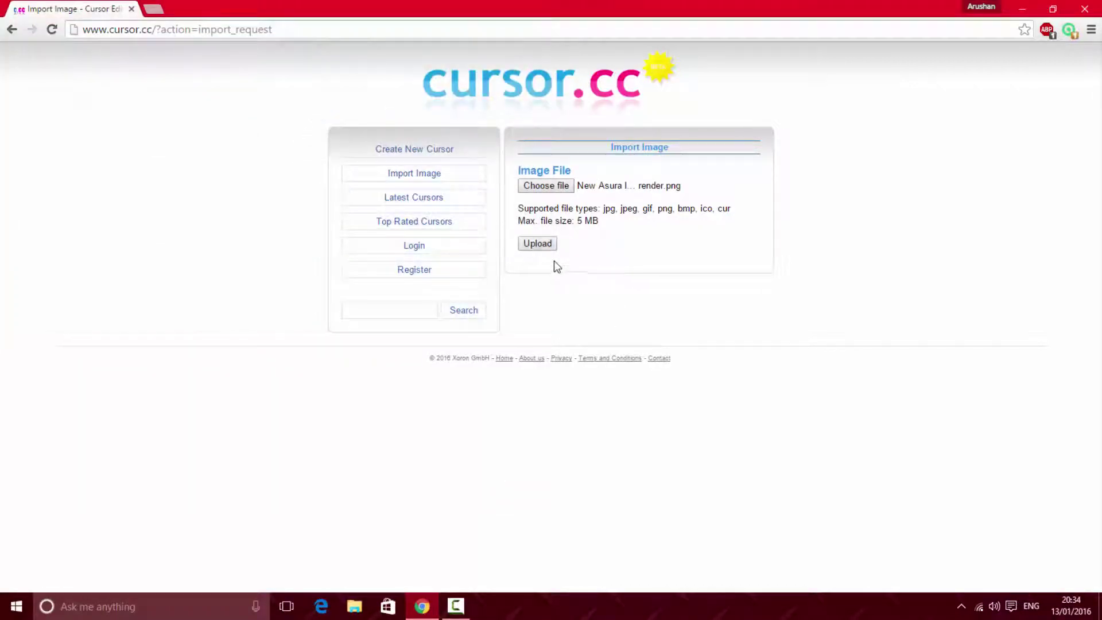
Upload the Asura logo, preview the red 'A' cursor, download it as cursor (1).cur, and minimise Chrome
click(542, 247)
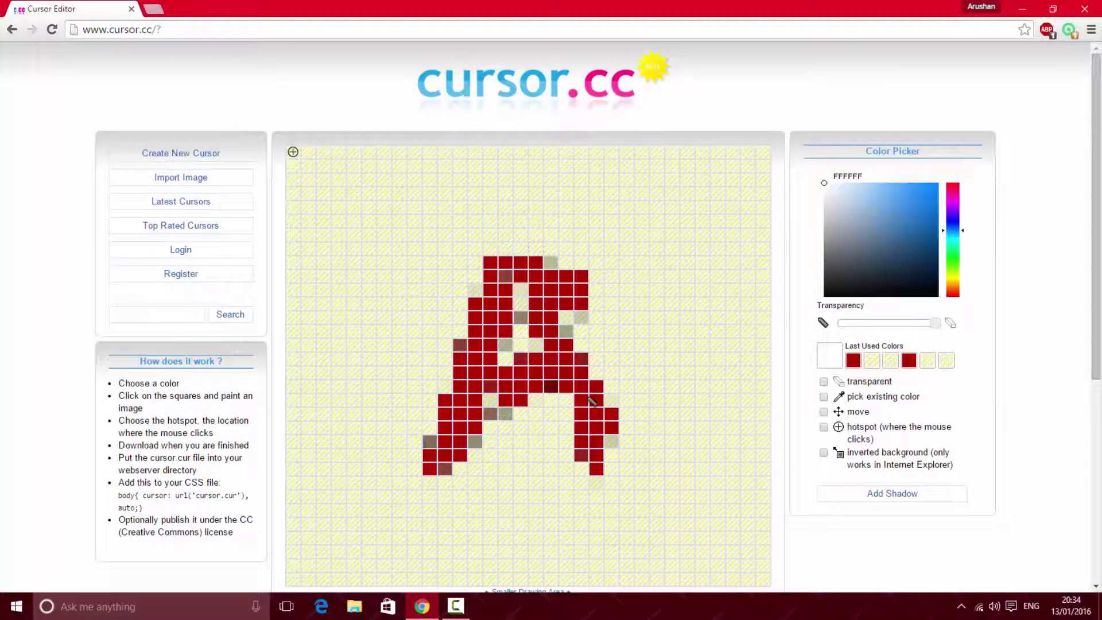
scroll(692, 425, down, 5)
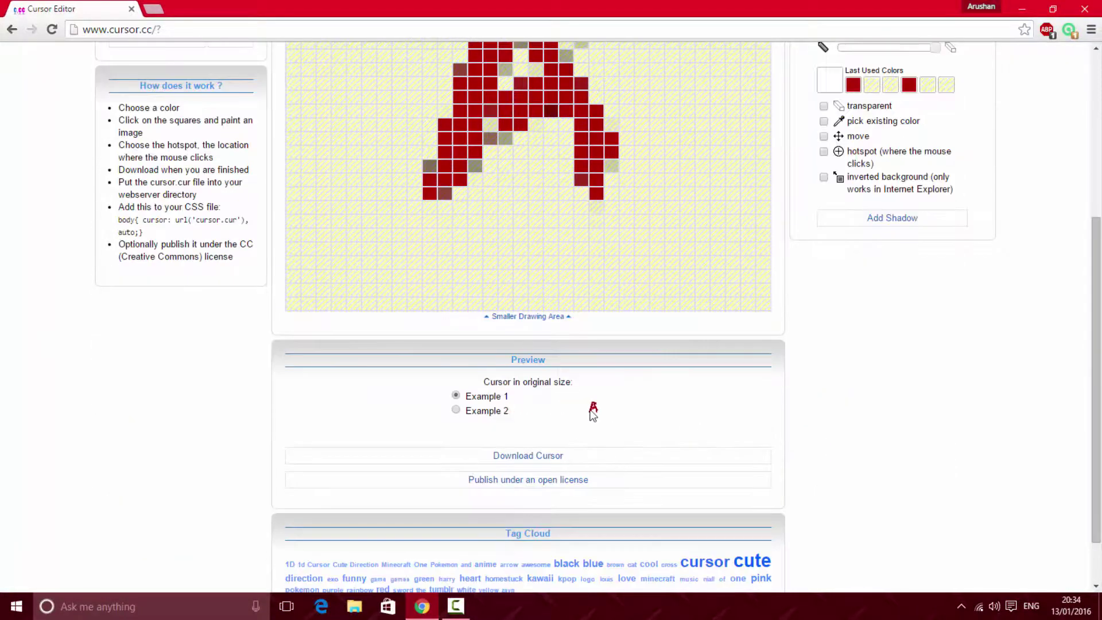
click(462, 411)
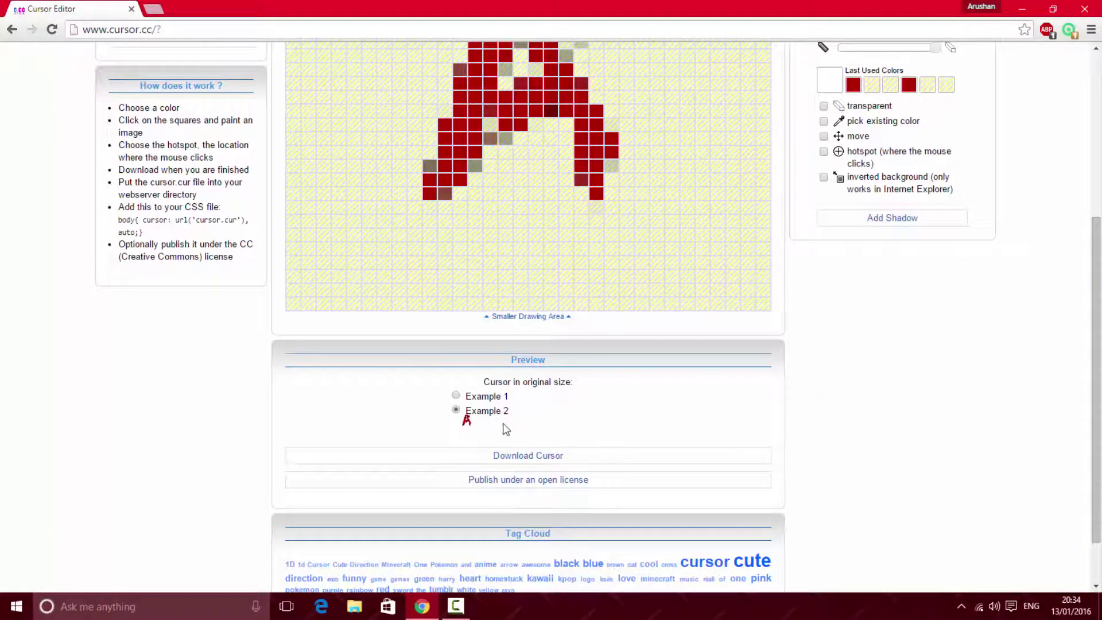
click(456, 396)
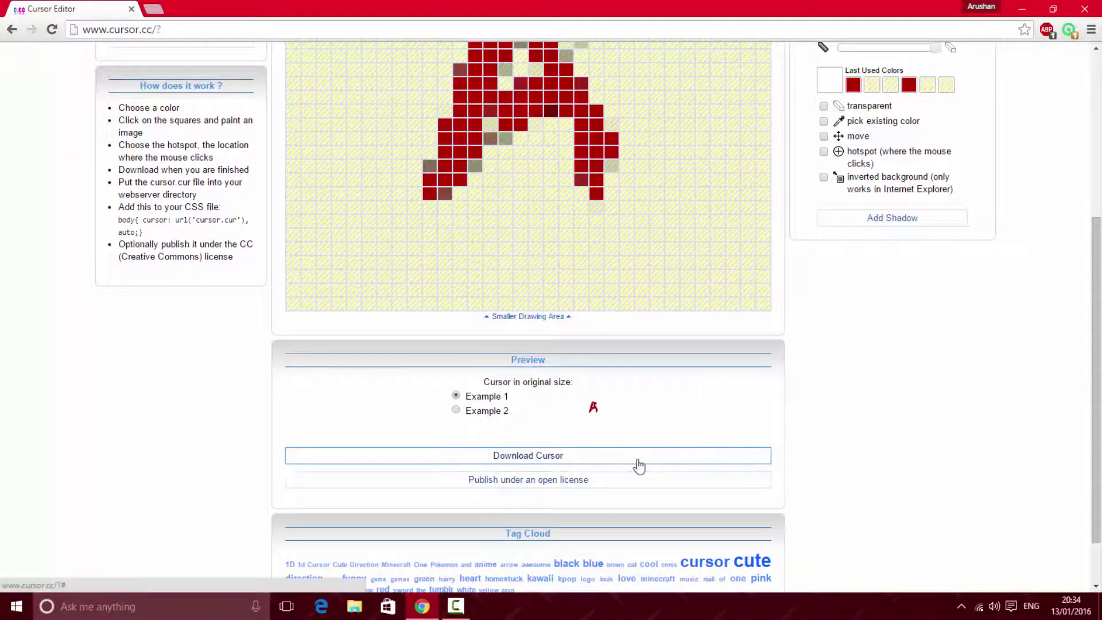
click(455, 410)
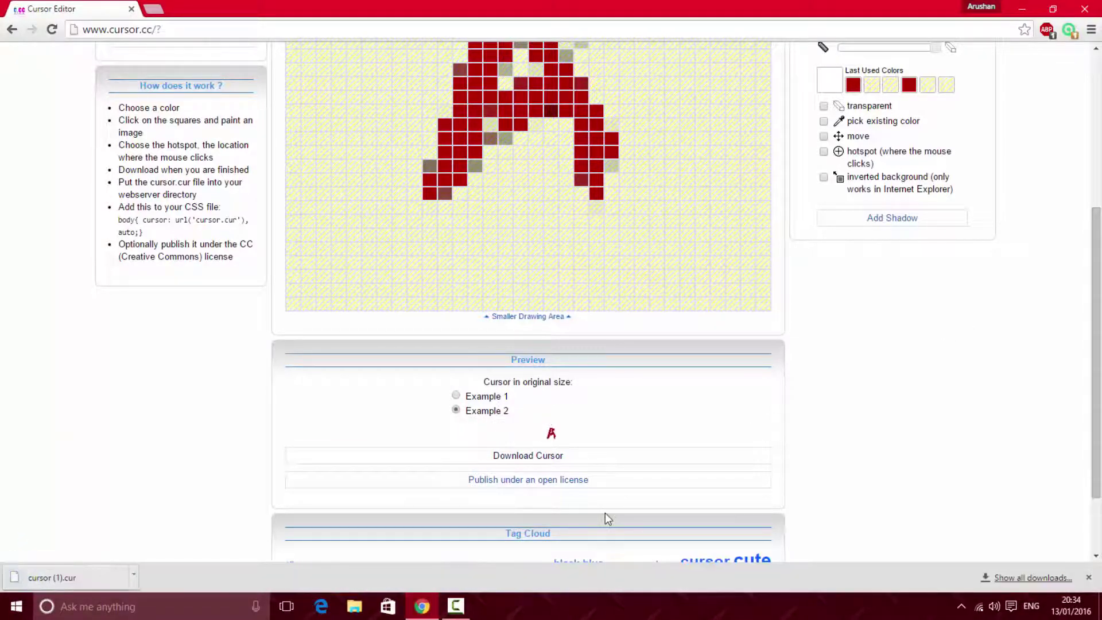
click(456, 396)
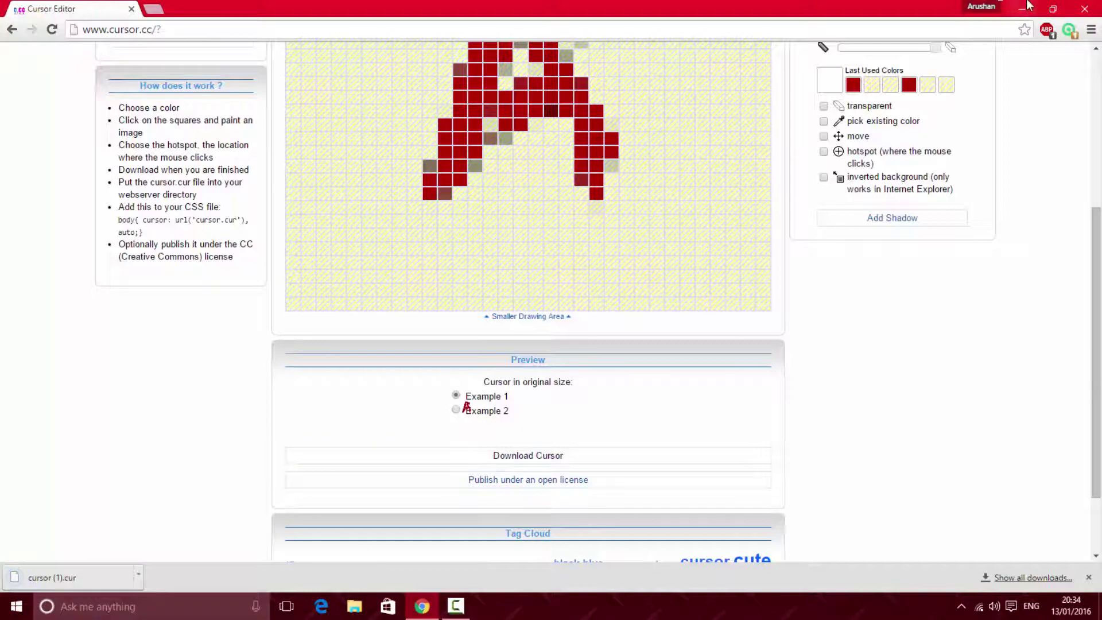
click(1030, 7)
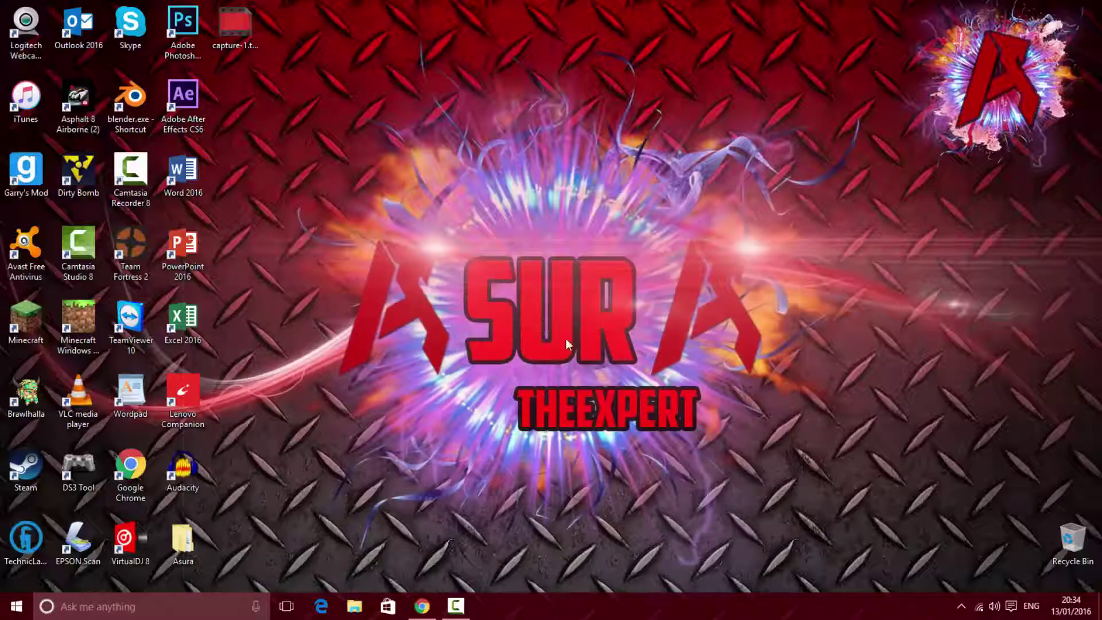
Open Mouse Properties through Settings > Devices > Mouse & touchpad > Additional mouse options
click(16, 606)
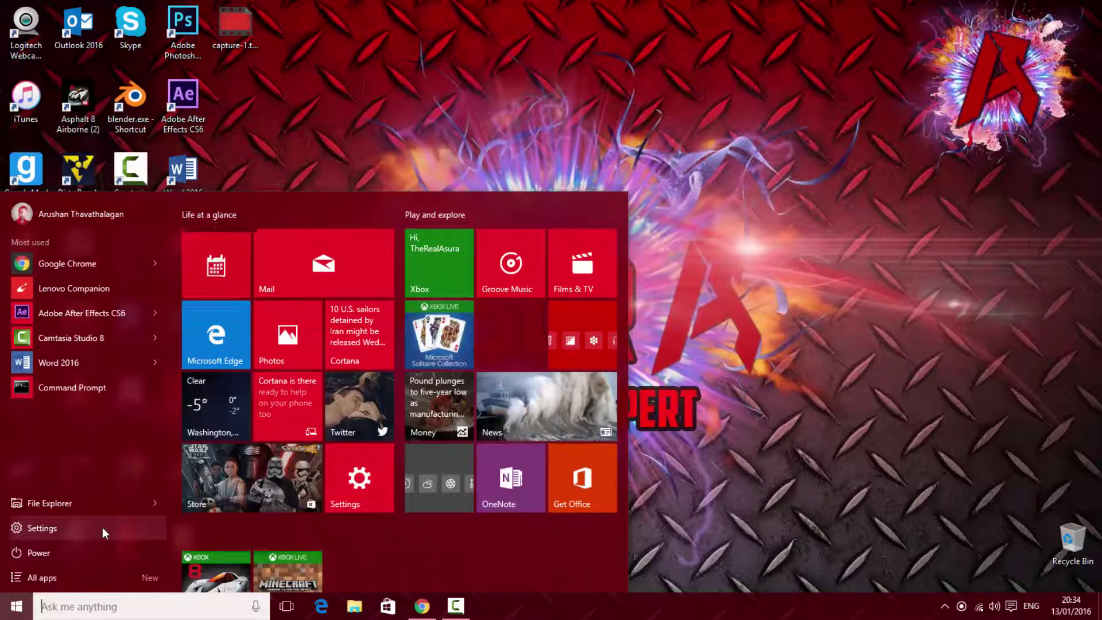
click(101, 530)
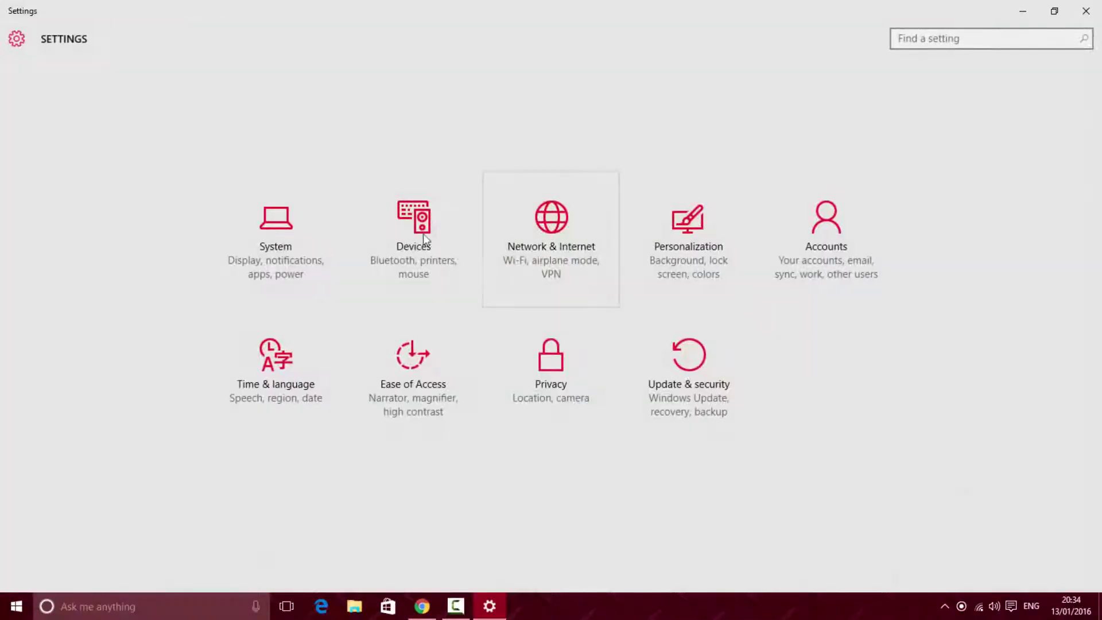
click(322, 238)
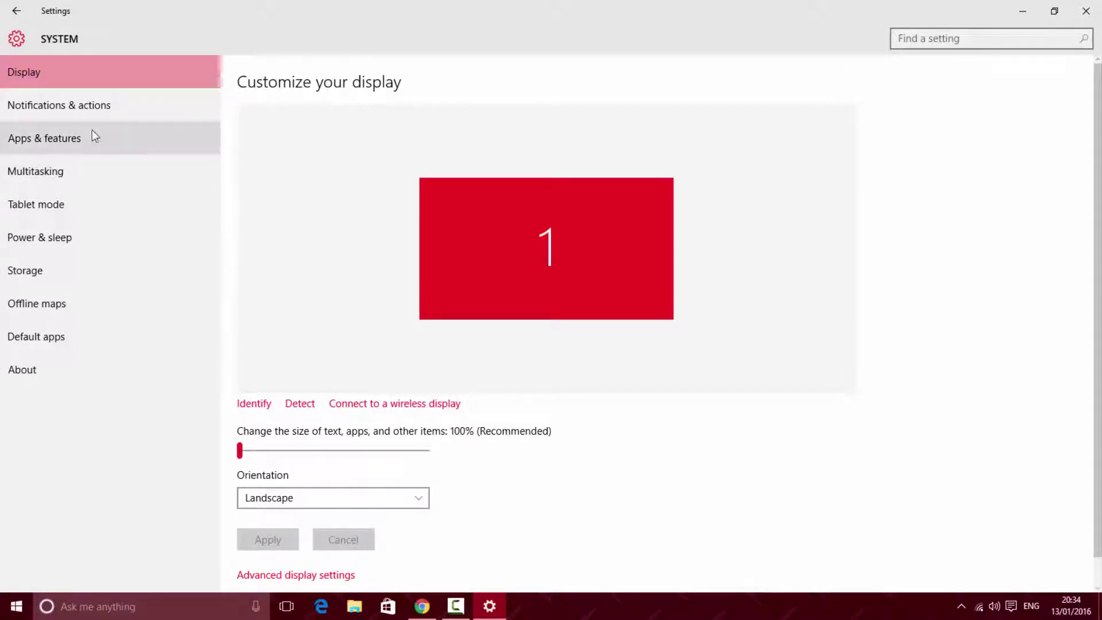
click(16, 10)
click(387, 256)
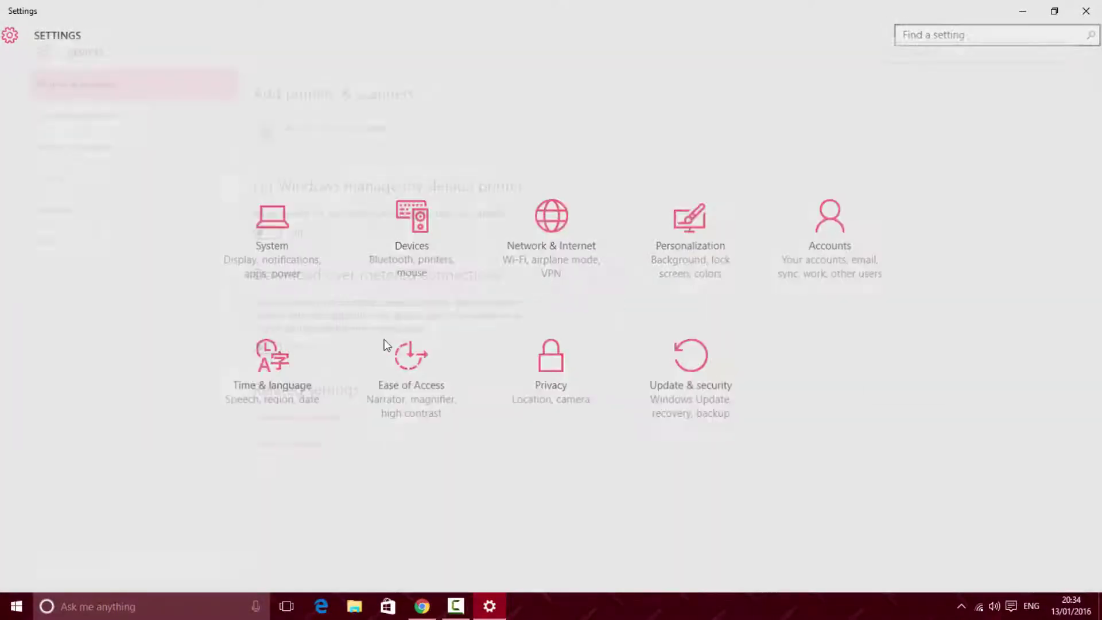
click(101, 142)
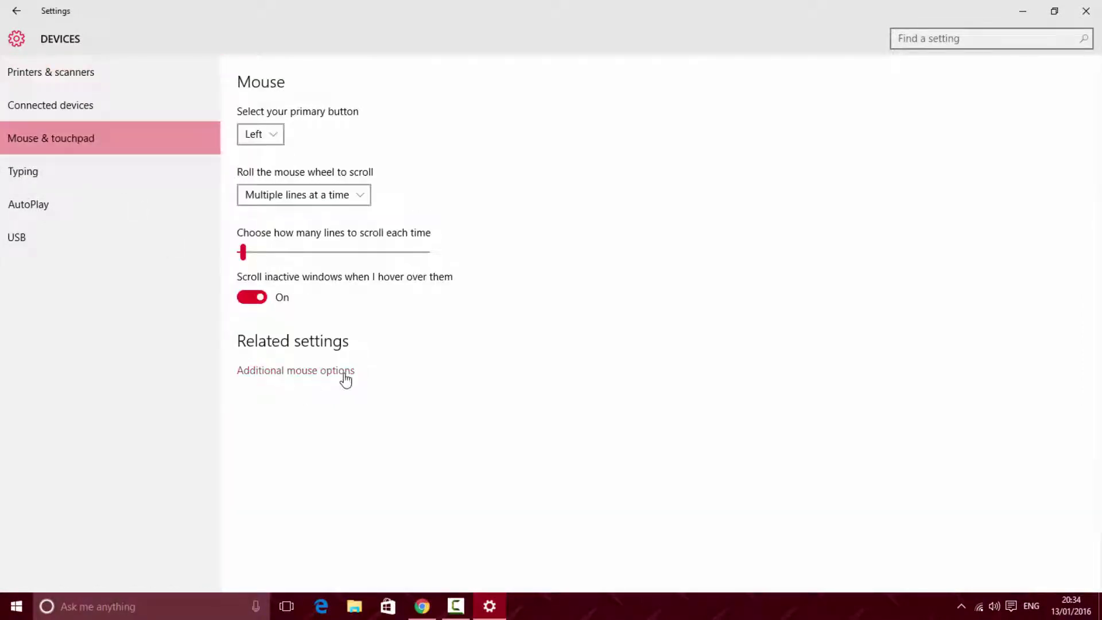
click(345, 380)
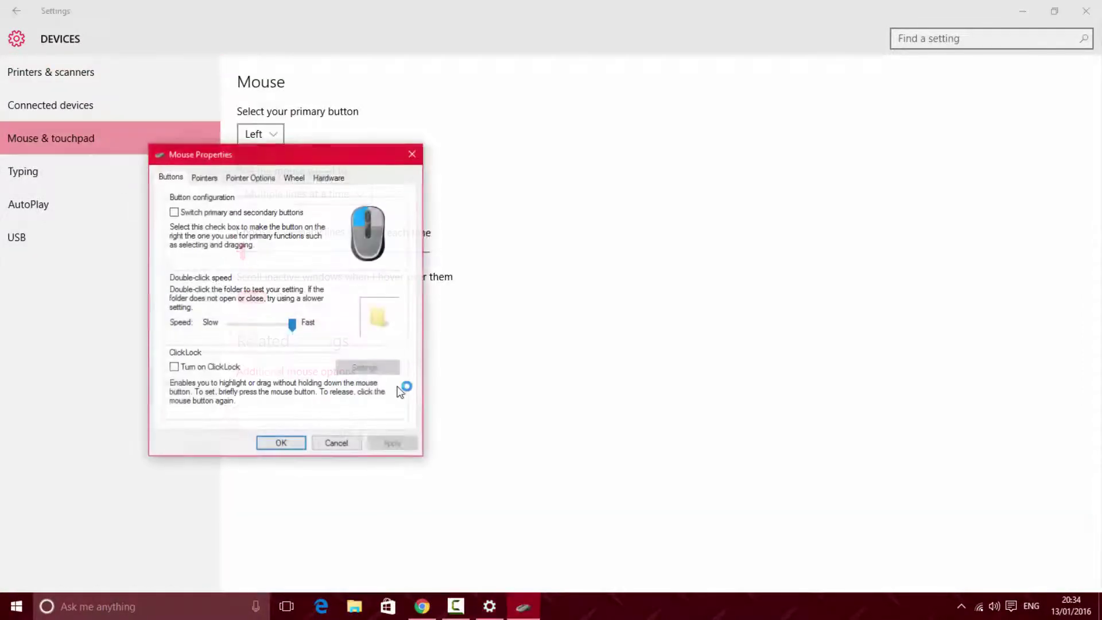
On the Pointers tab, try the Windows Black scheme, then revert to Windows Default (system scheme)
click(205, 178)
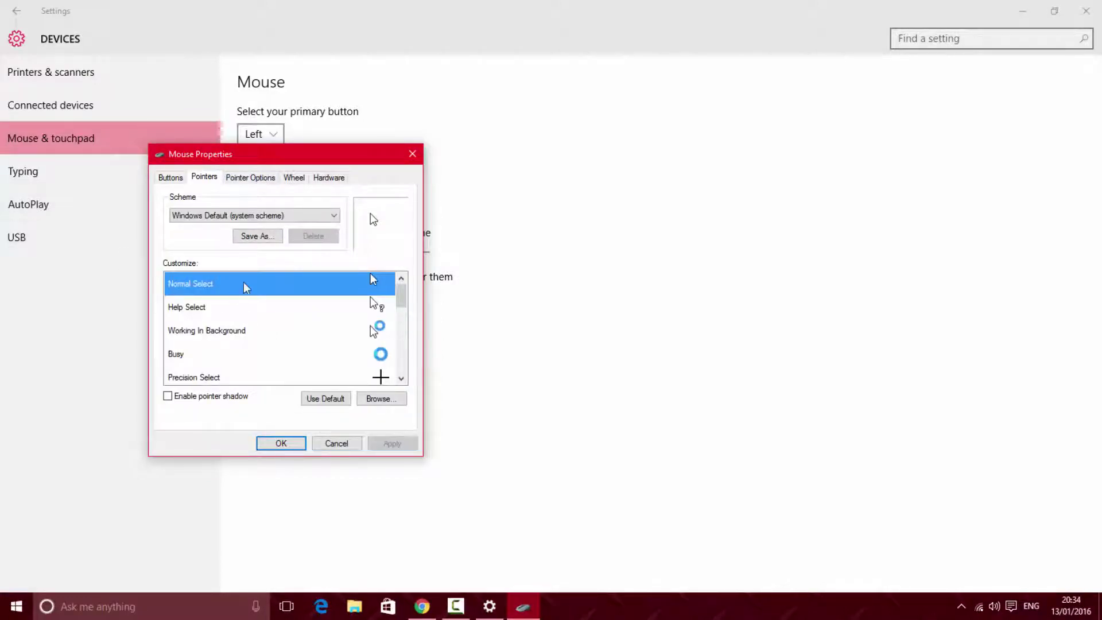
click(318, 222)
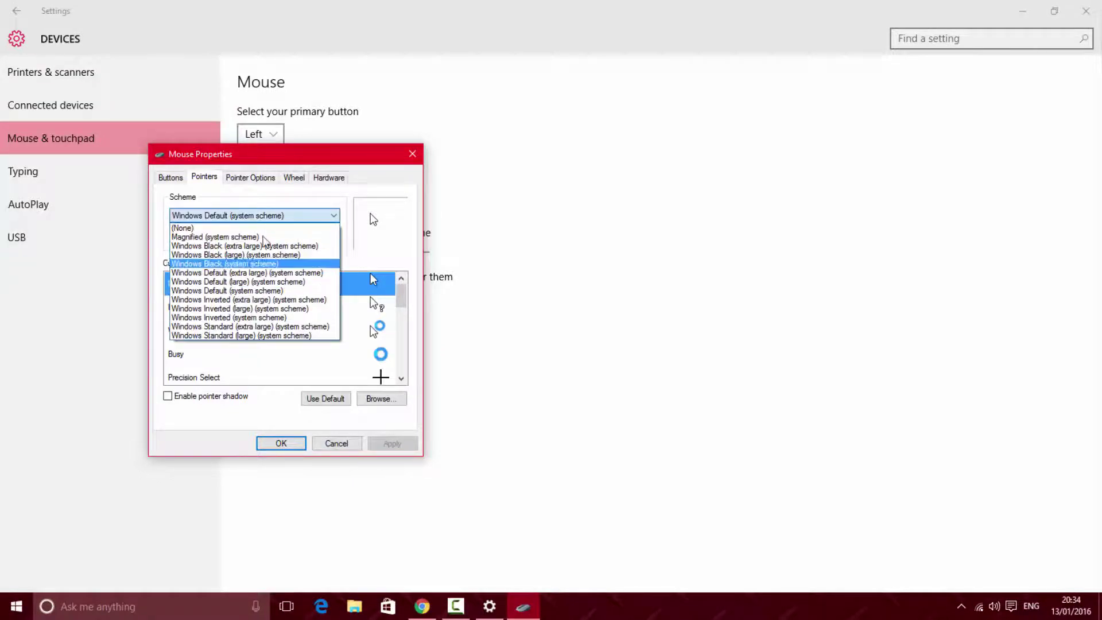
click(241, 264)
click(273, 215)
click(267, 251)
click(268, 216)
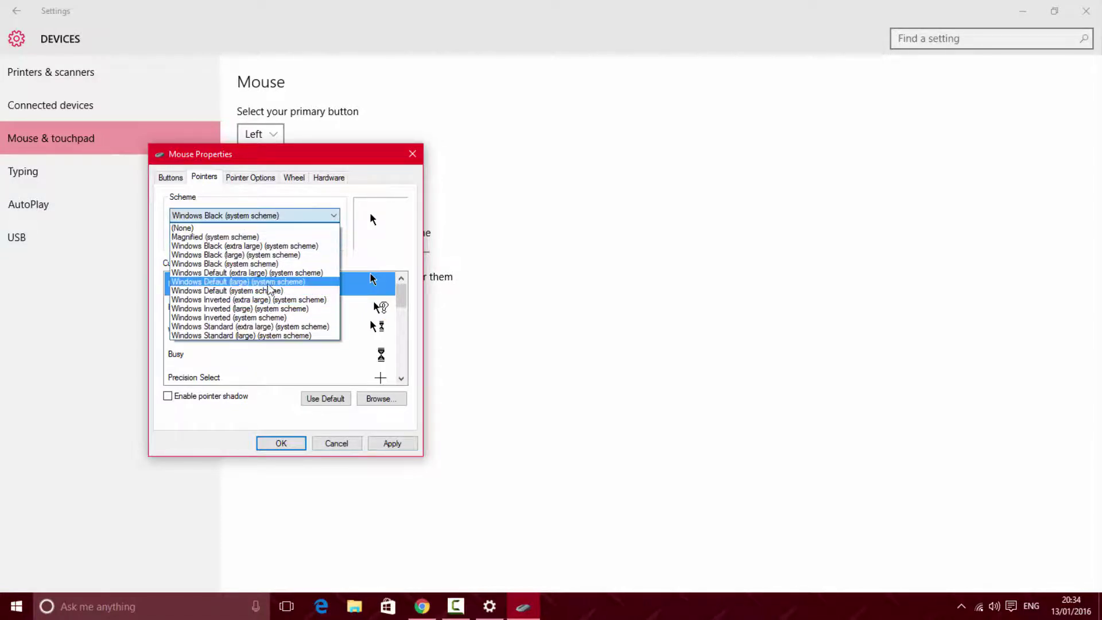
click(270, 290)
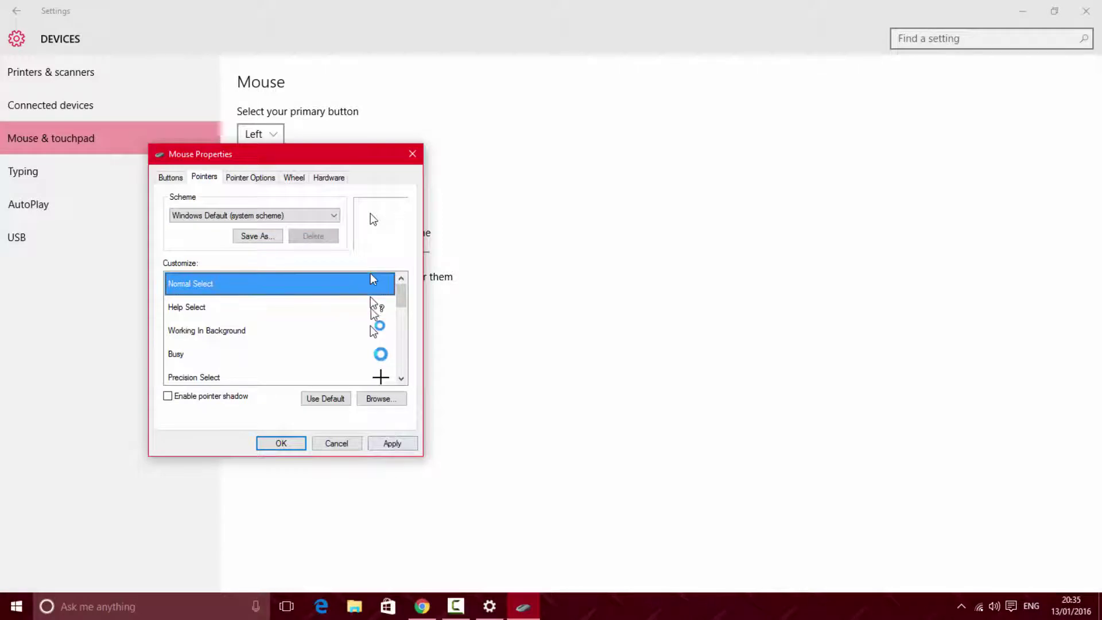
Browse for a new Normal Select pointer file and select cursor.cur in Downloads
click(382, 398)
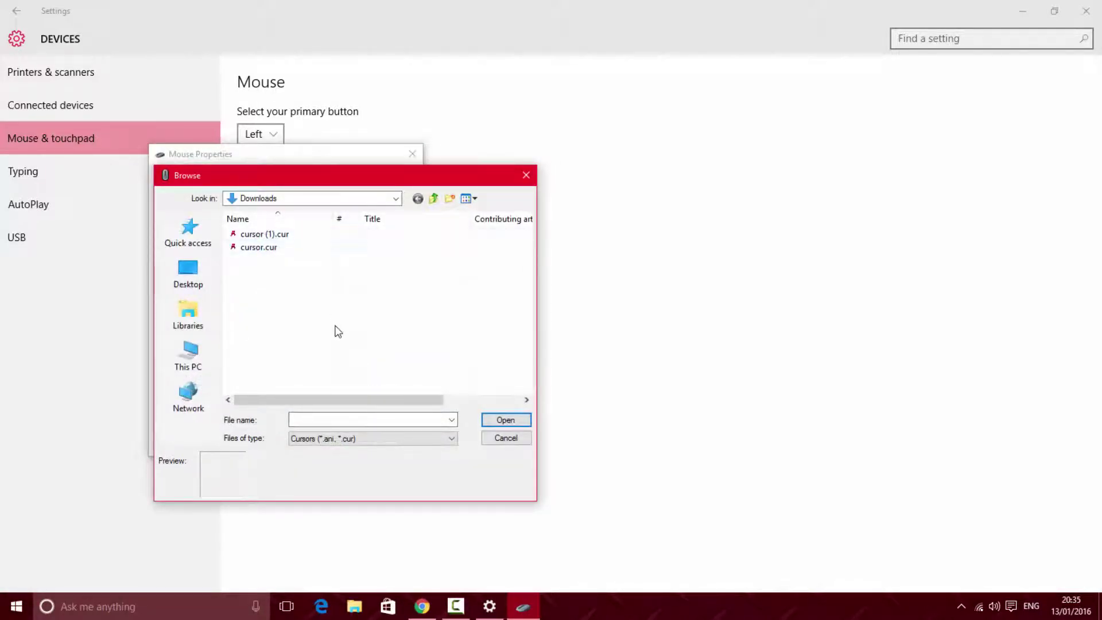
click(204, 234)
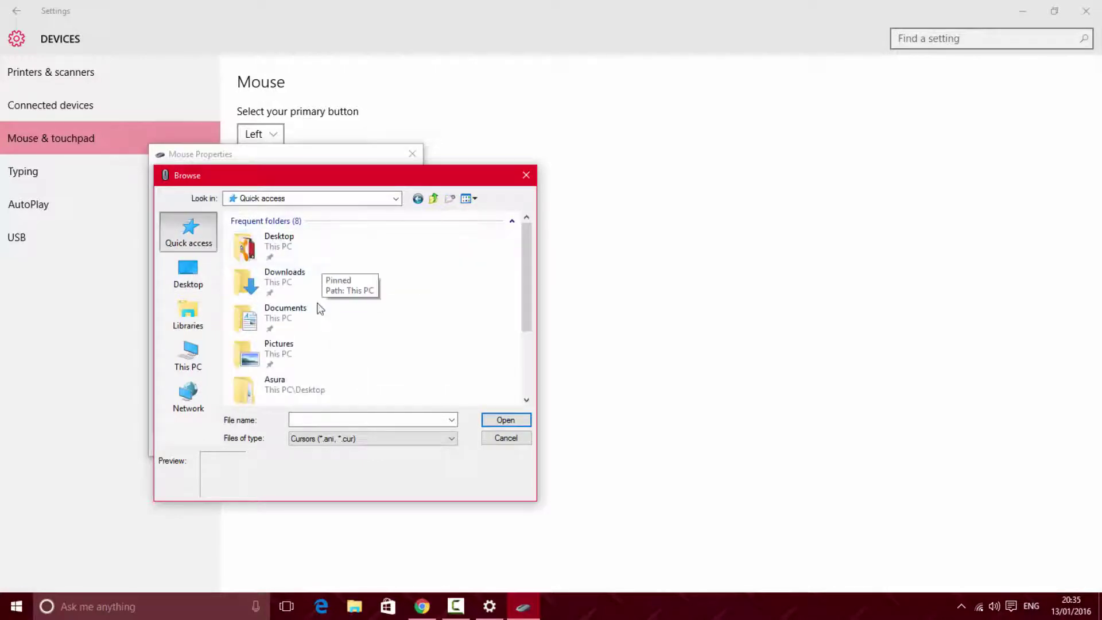
double_click(310, 290)
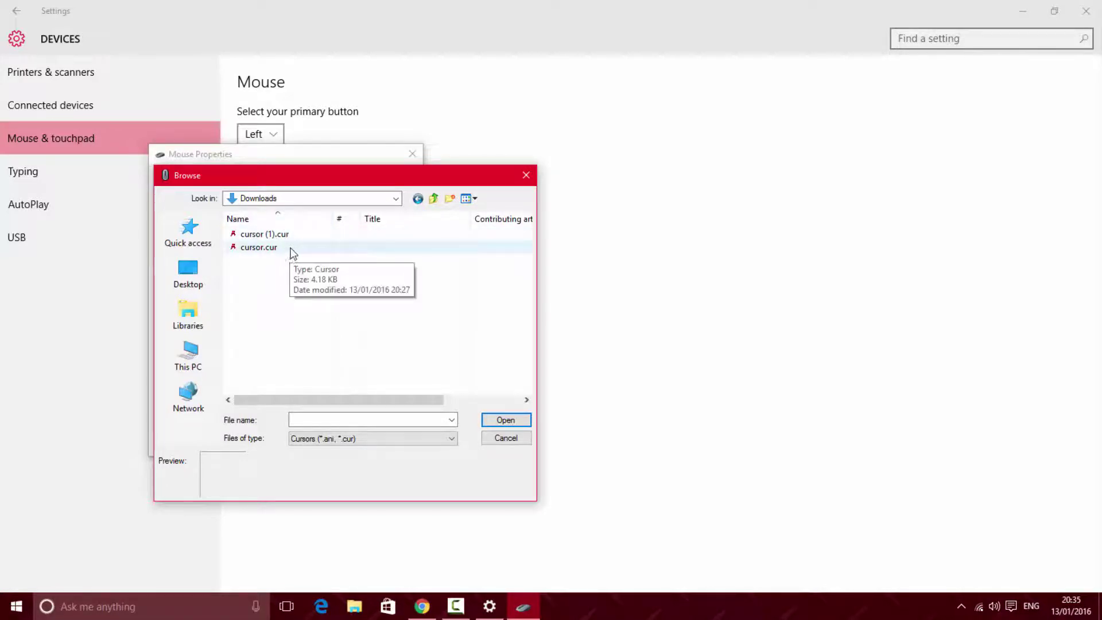
click(288, 250)
Load cursor.cur as the Normal Select pointer, apply it, and close Mouse Properties
click(504, 421)
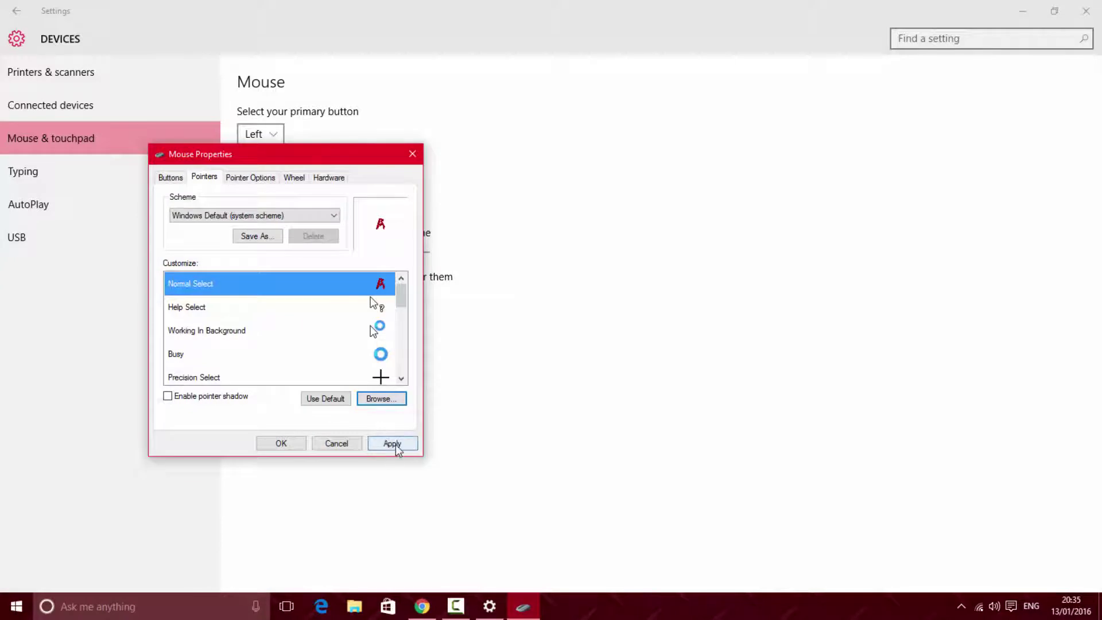
click(395, 447)
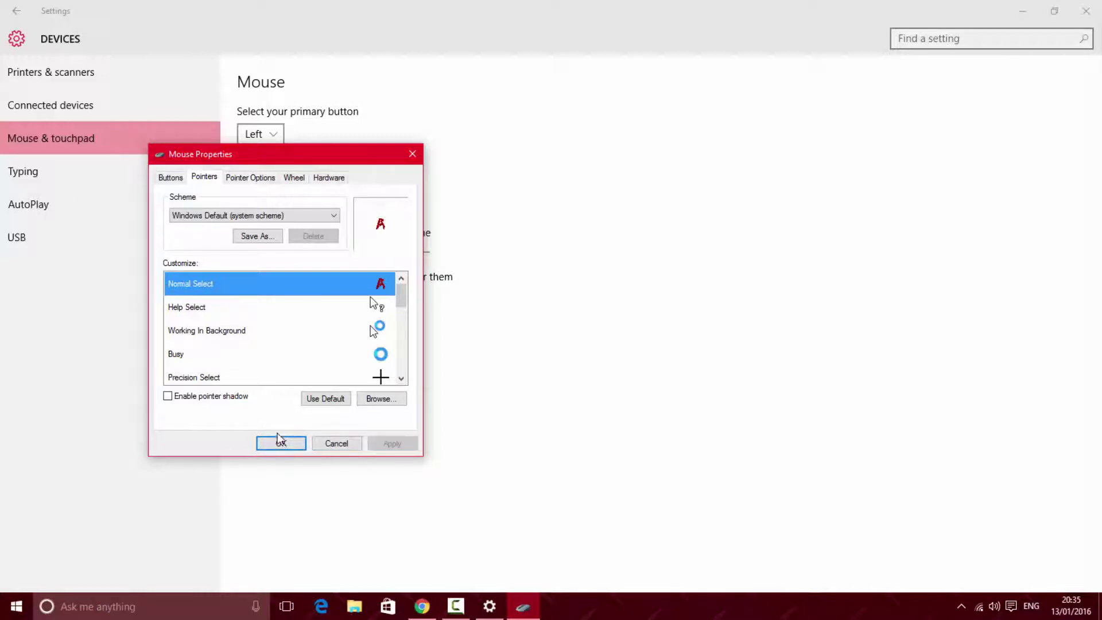
click(1020, 11)
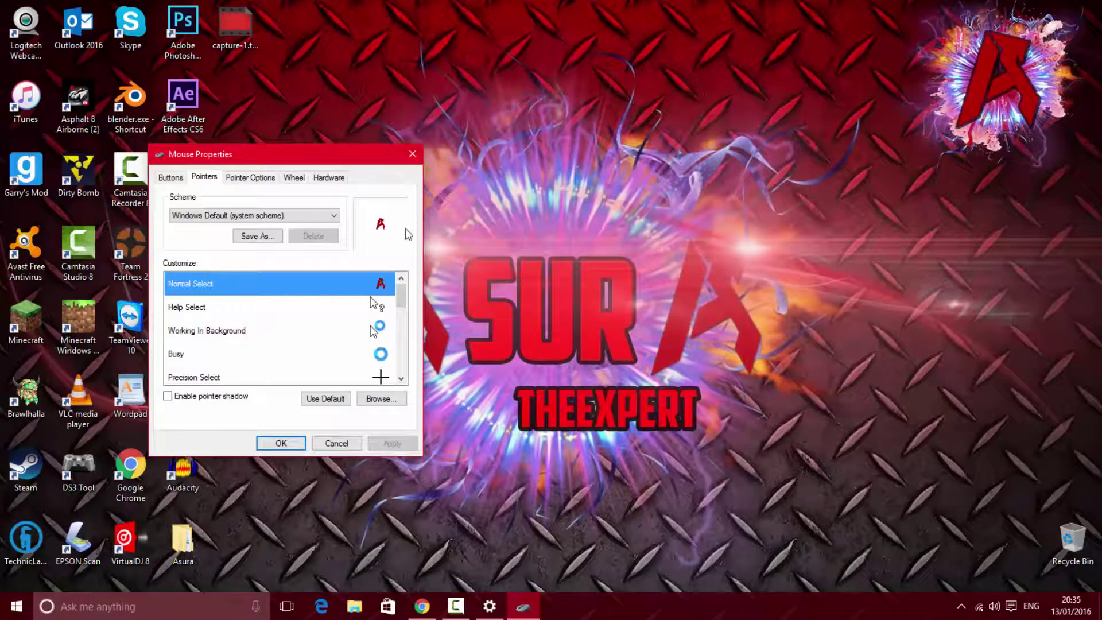
click(295, 441)
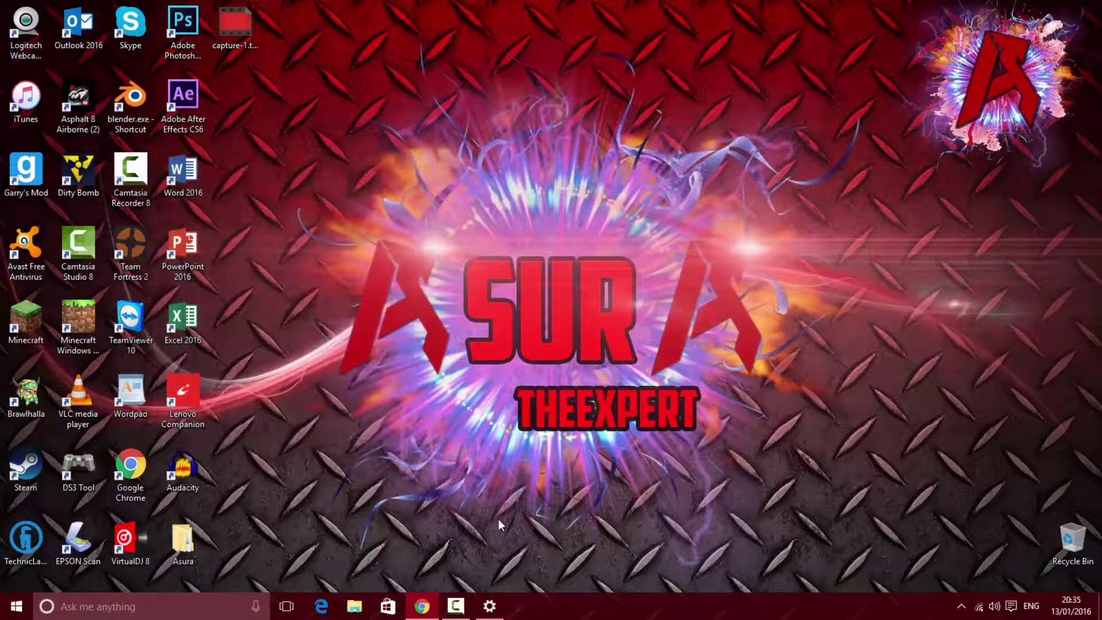
Drag selection boxes across the desktop icons to test the red 'A' pointer
drag(365, 127, 745, 398)
drag(844, 367, 508, 92)
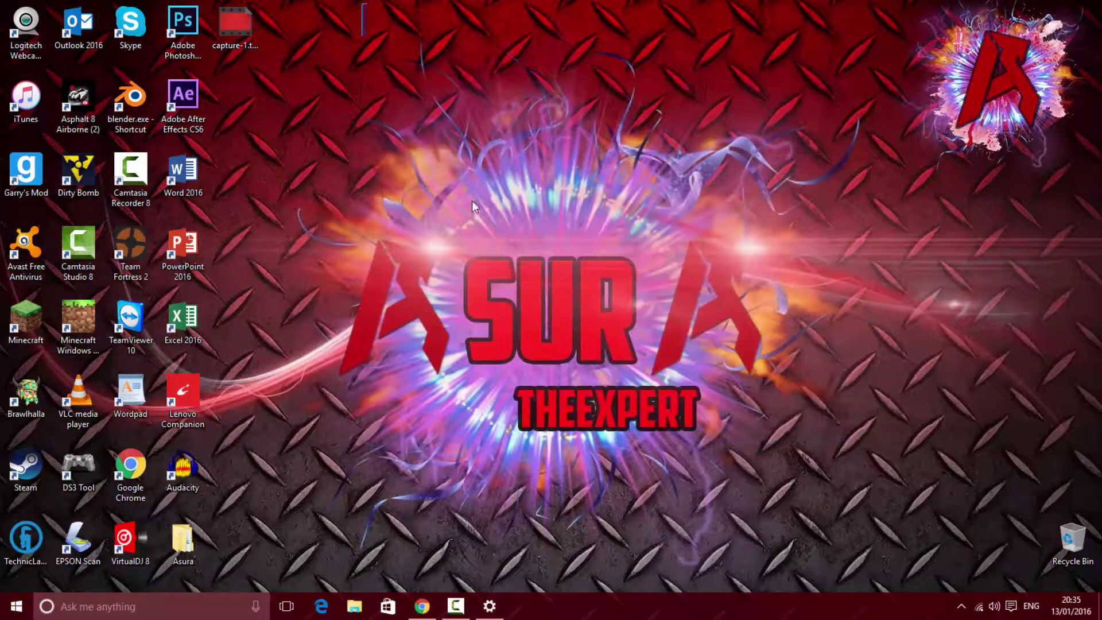
drag(969, 374, 1, 2)
drag(474, 1, 603, 339)
Search for WordPad from the taskbar search box and launch it with a blank document
click(248, 595)
text(wor)
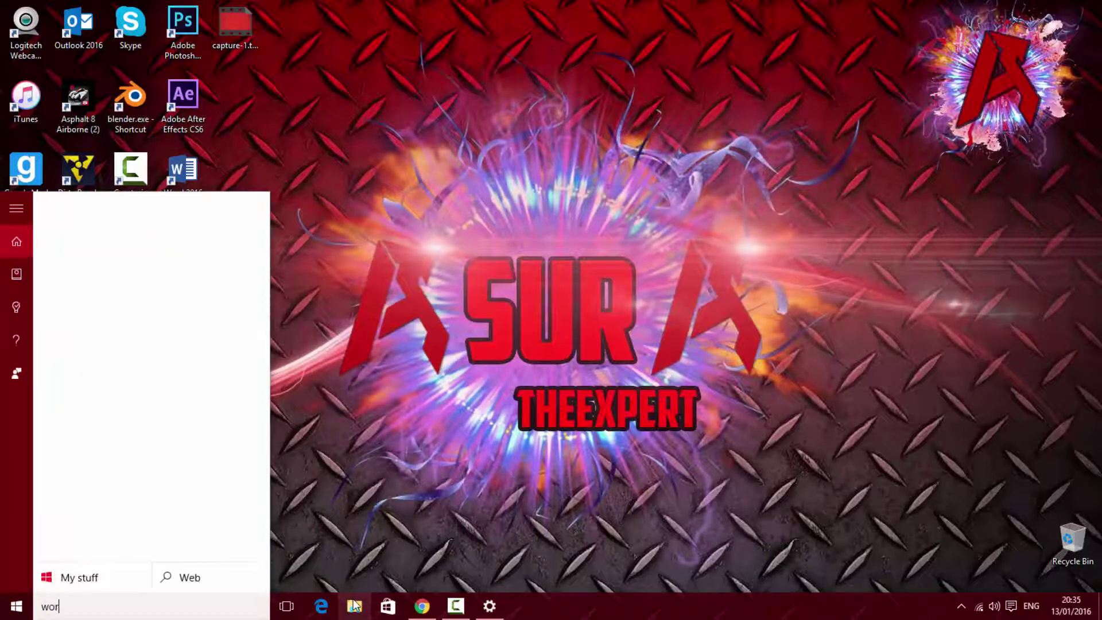
text(d pa)
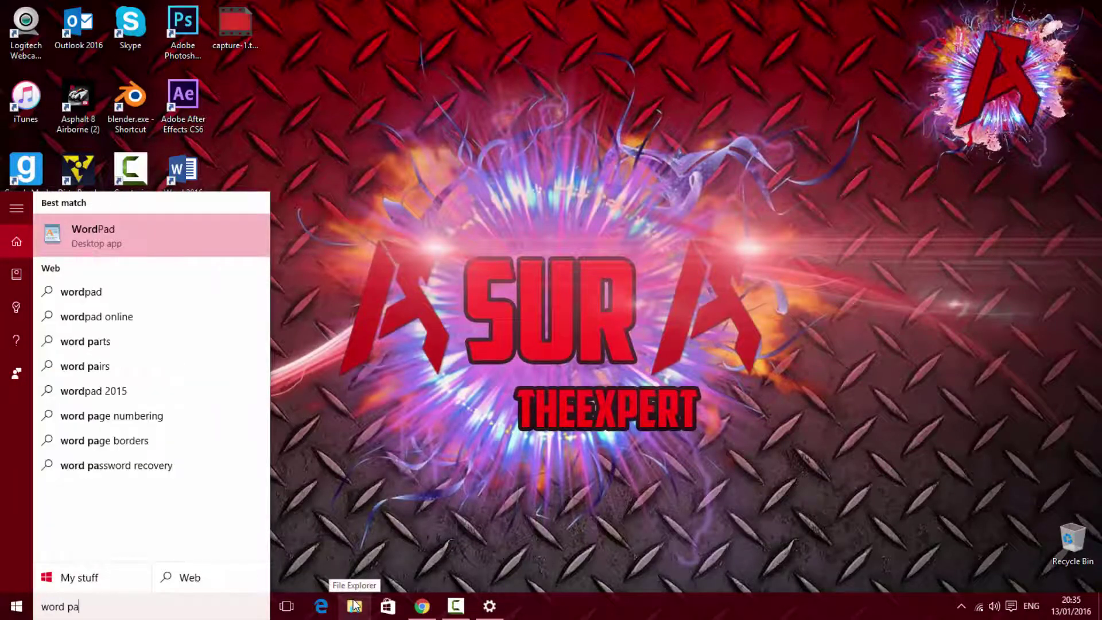
key(BackSpace)
key(BackSpace)
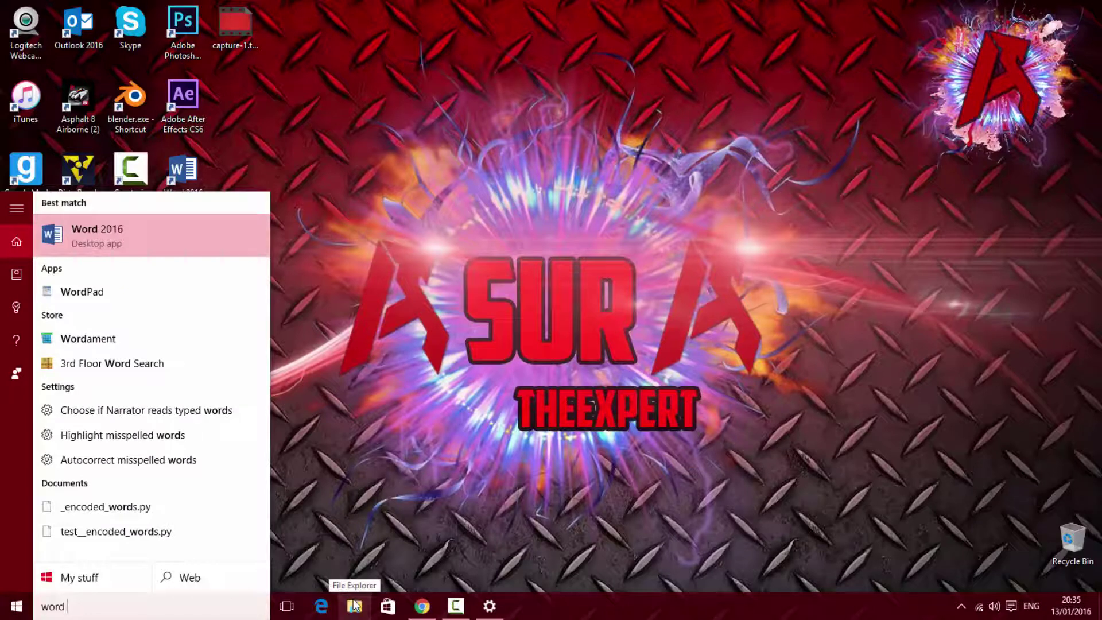
text(pad)
key(Return)
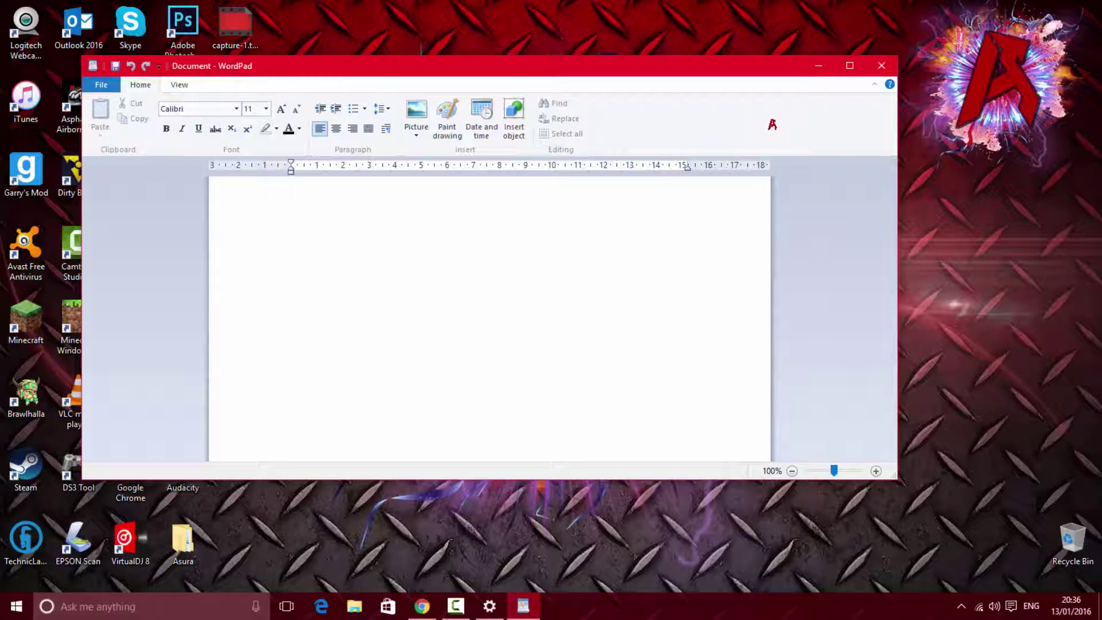
Minimise WordPad and reopen Mouse Properties via Settings > Devices > Mouse & touchpad
click(819, 66)
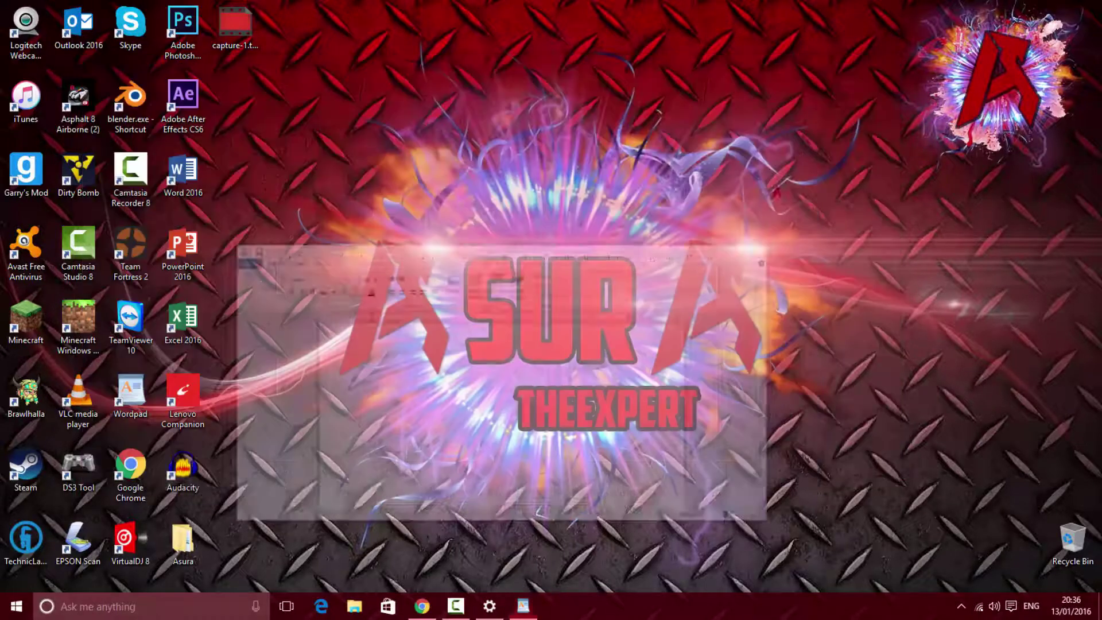
key(super)
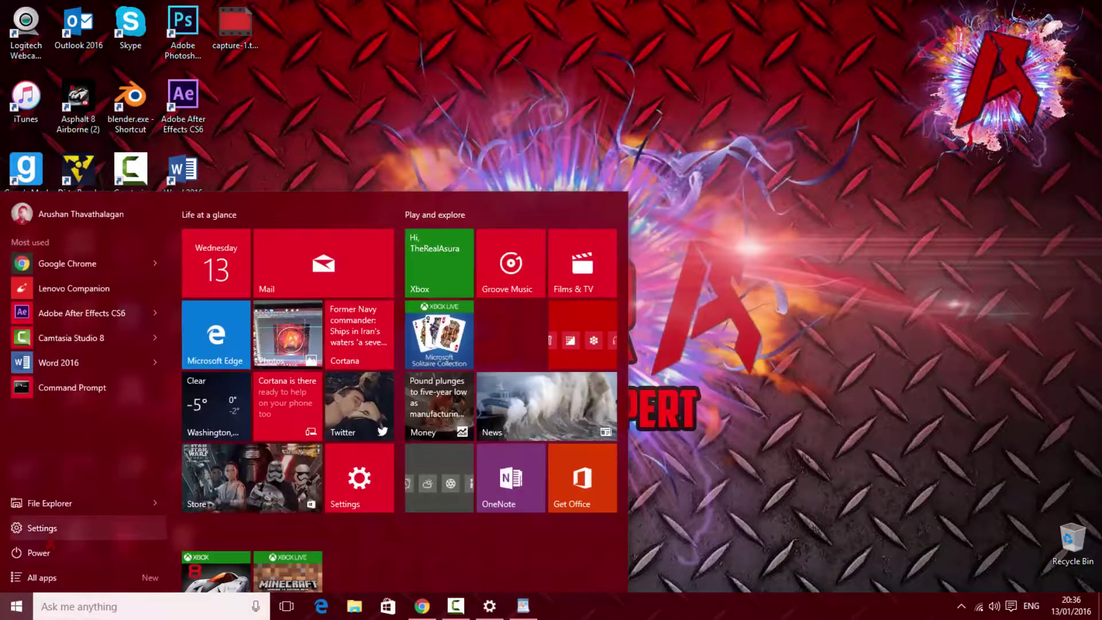
click(35, 524)
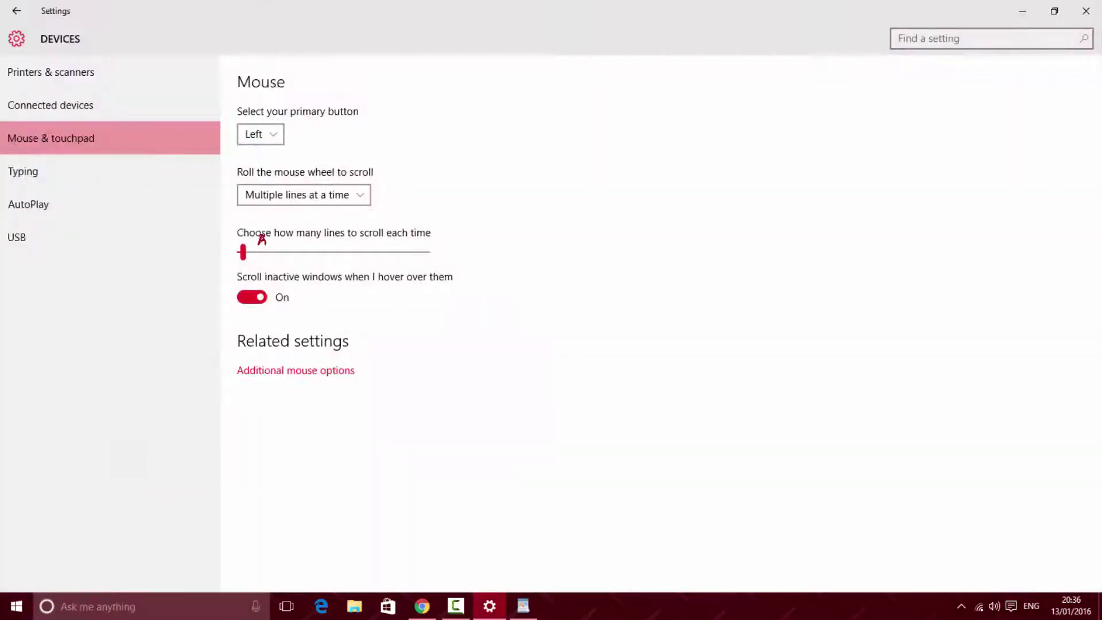
click(16, 11)
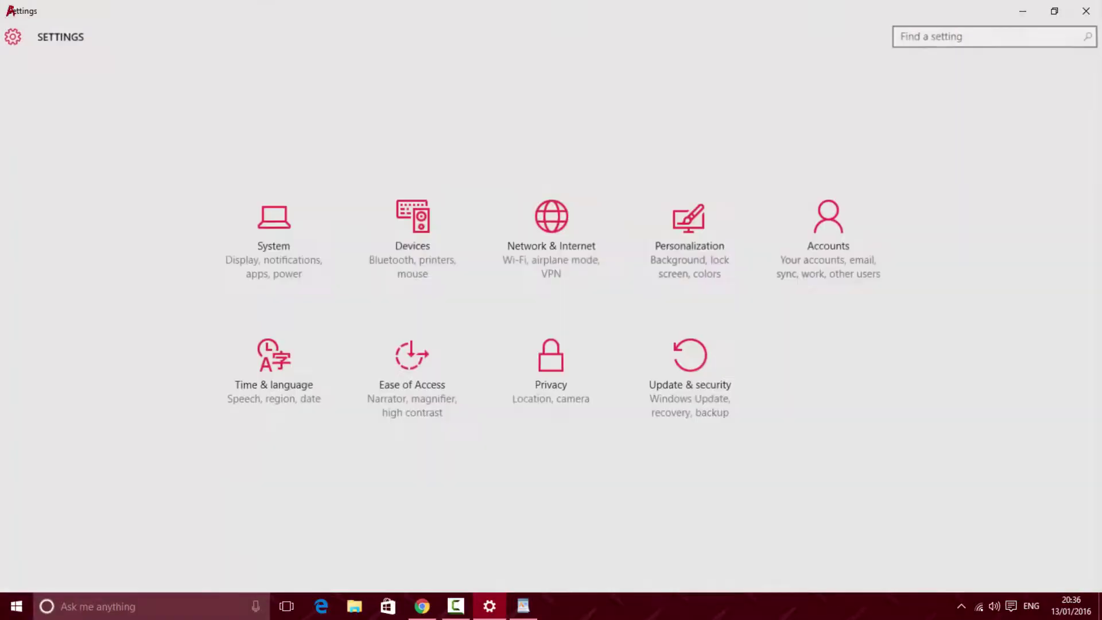
click(423, 255)
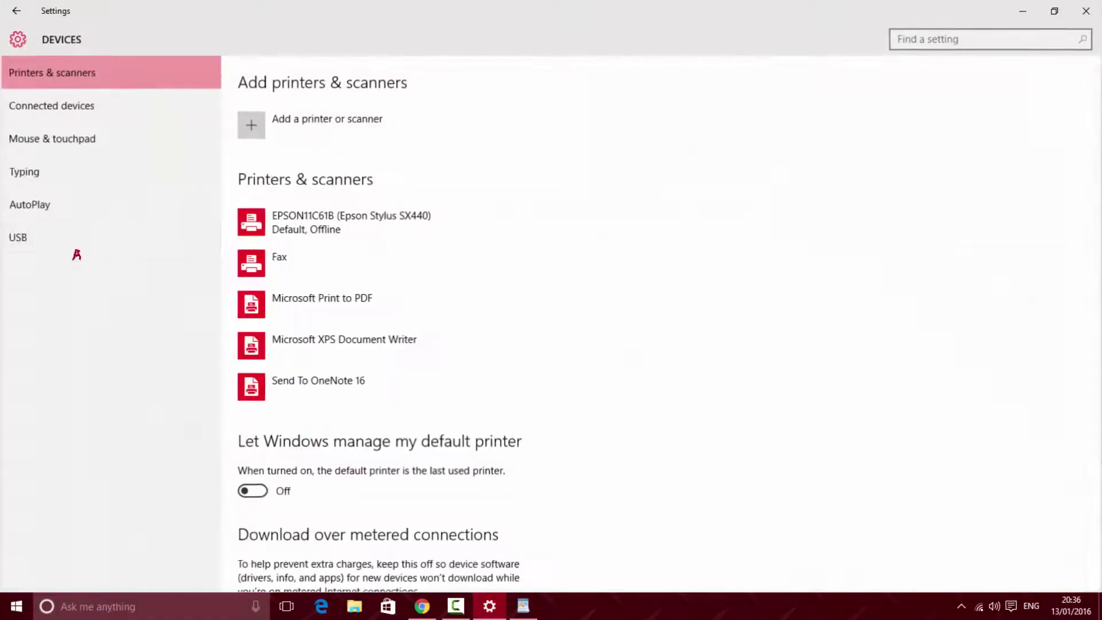
click(92, 138)
click(294, 371)
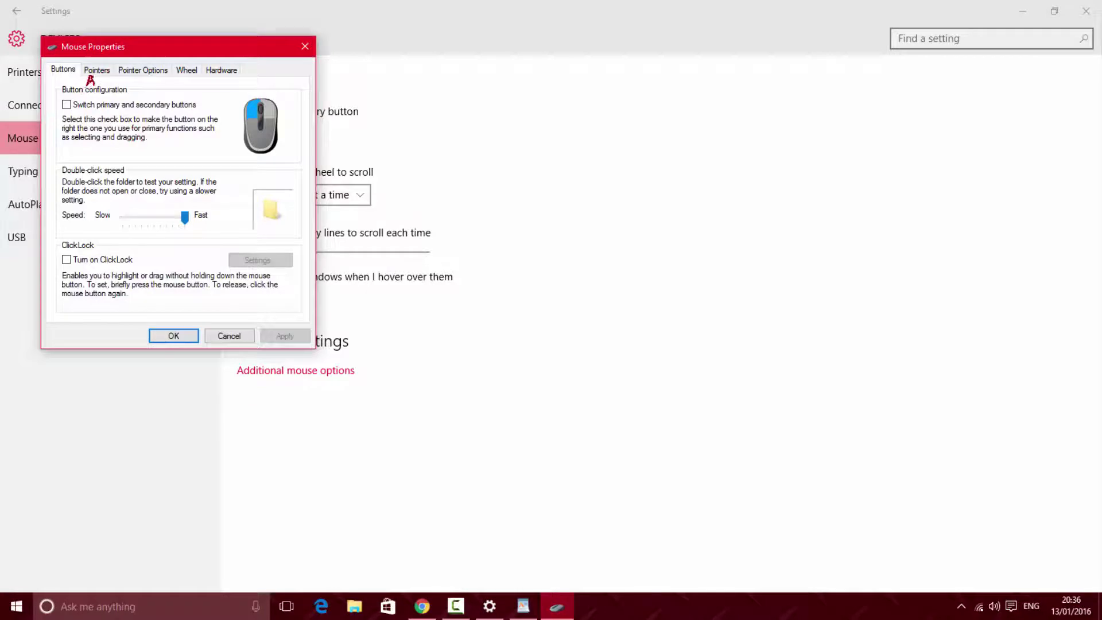
On the Pointers tab, open the Normal Select cursor browser, then dismiss it without choosing a file
click(96, 70)
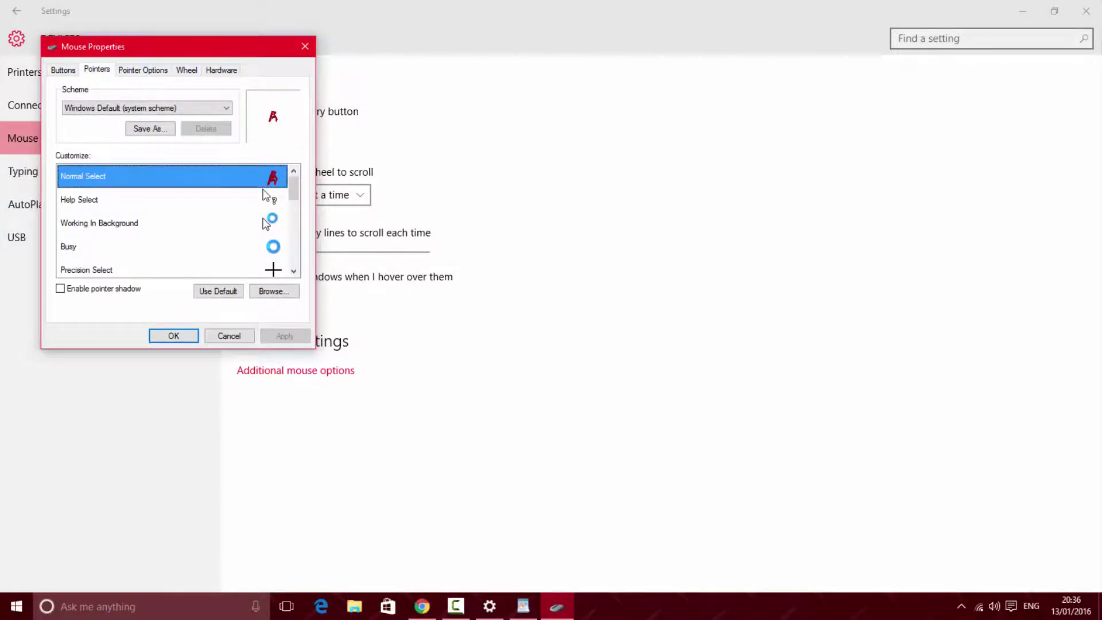
double_click(276, 178)
click(419, 68)
Switch the scheme to (None), apply Windows Default (system scheme), then close Mouse Properties and Settings
click(187, 109)
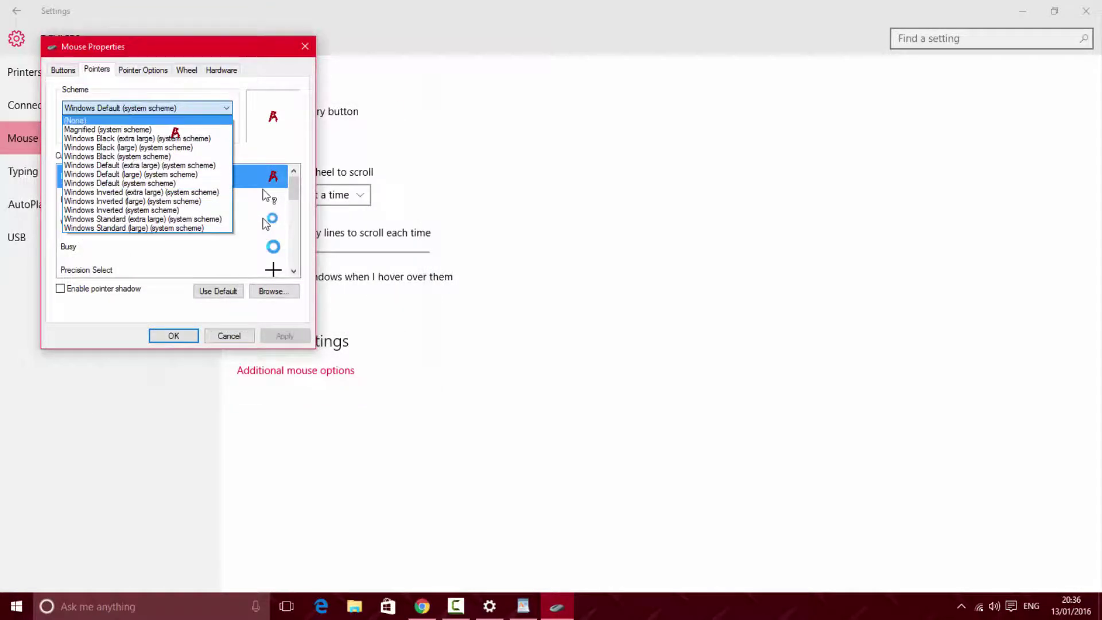
click(115, 121)
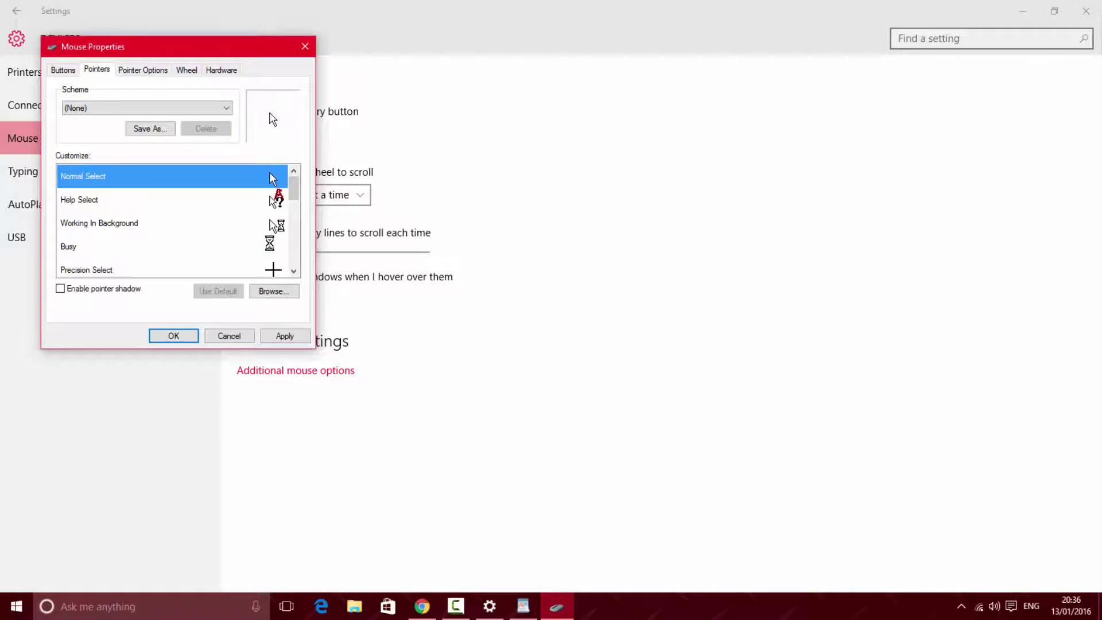
click(182, 112)
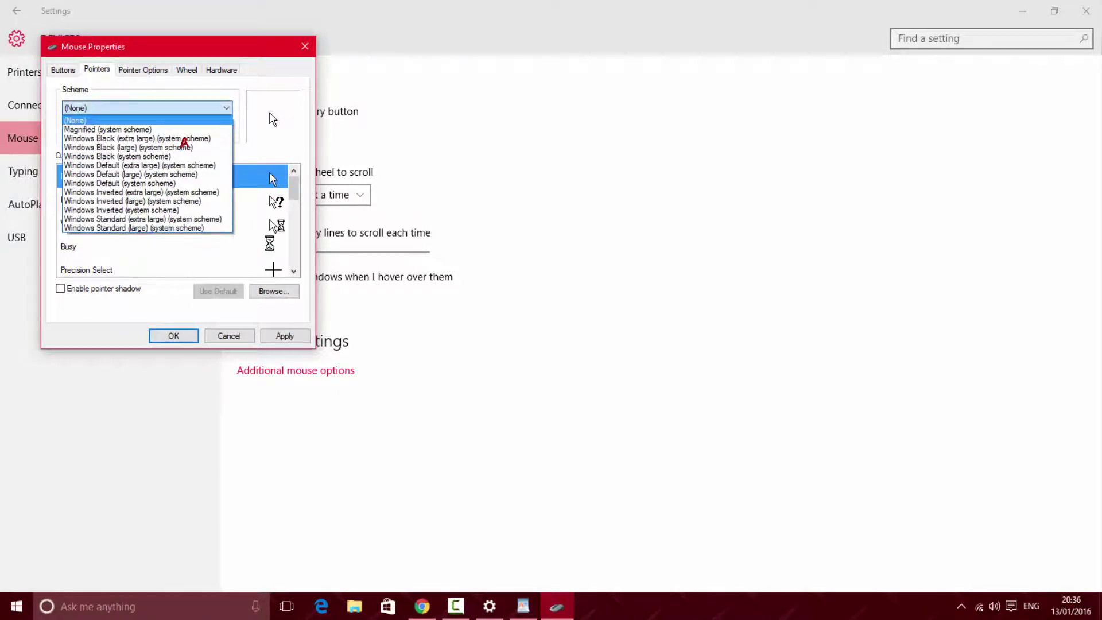
click(176, 184)
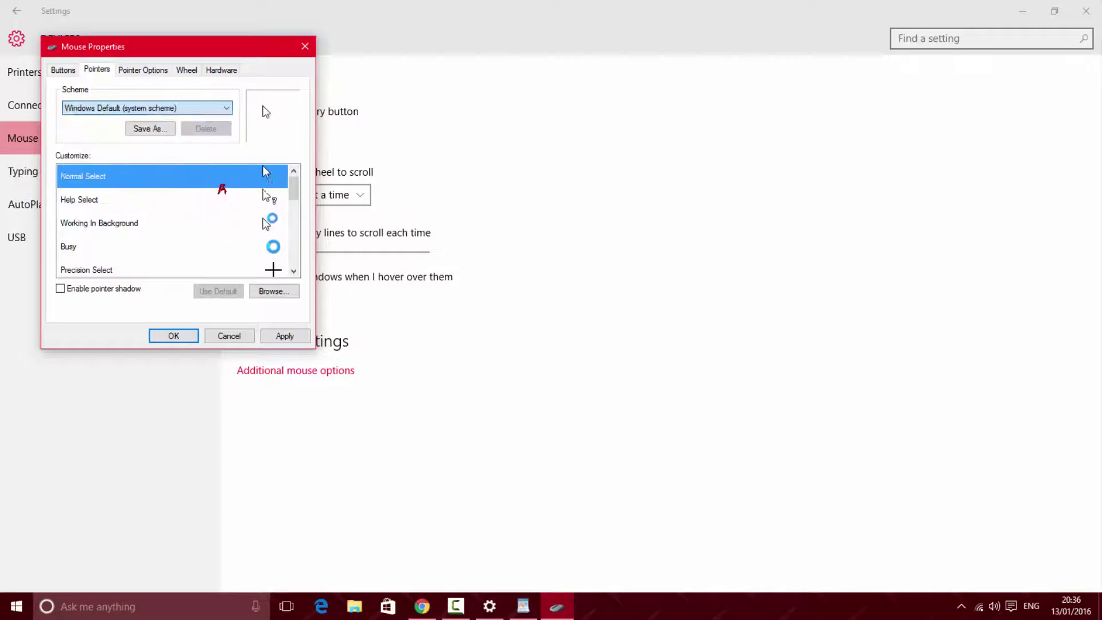
click(288, 337)
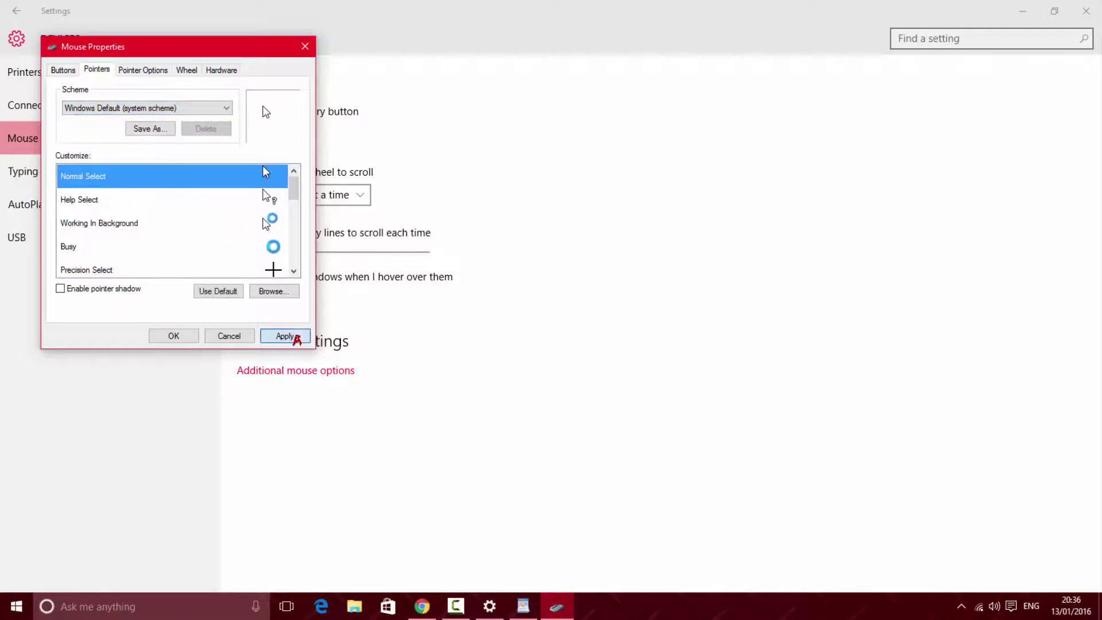
click(215, 338)
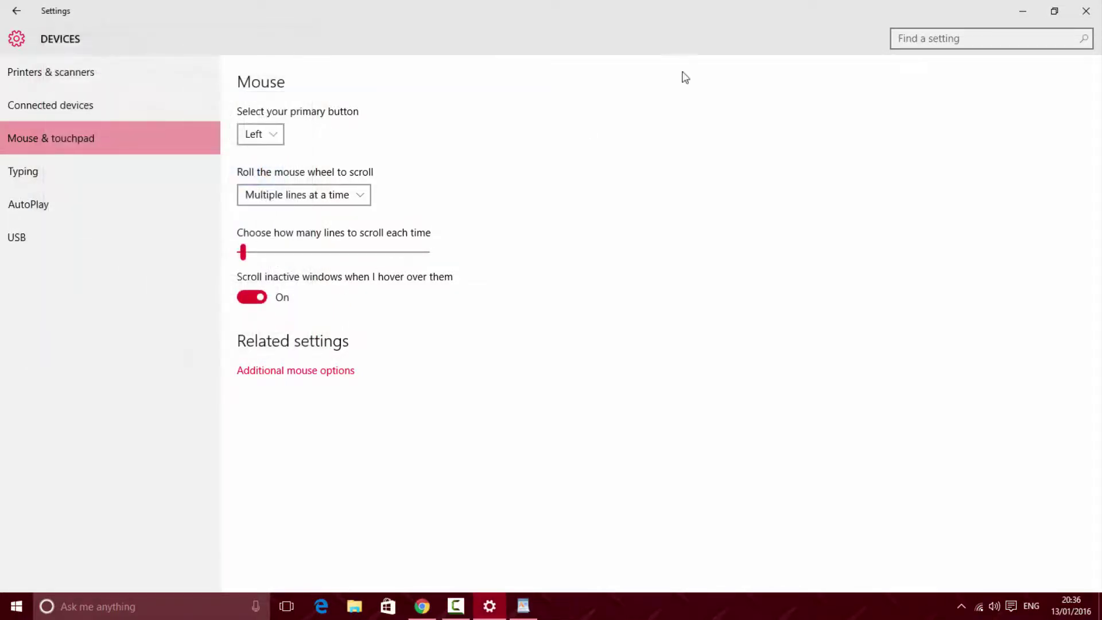
click(1086, 10)
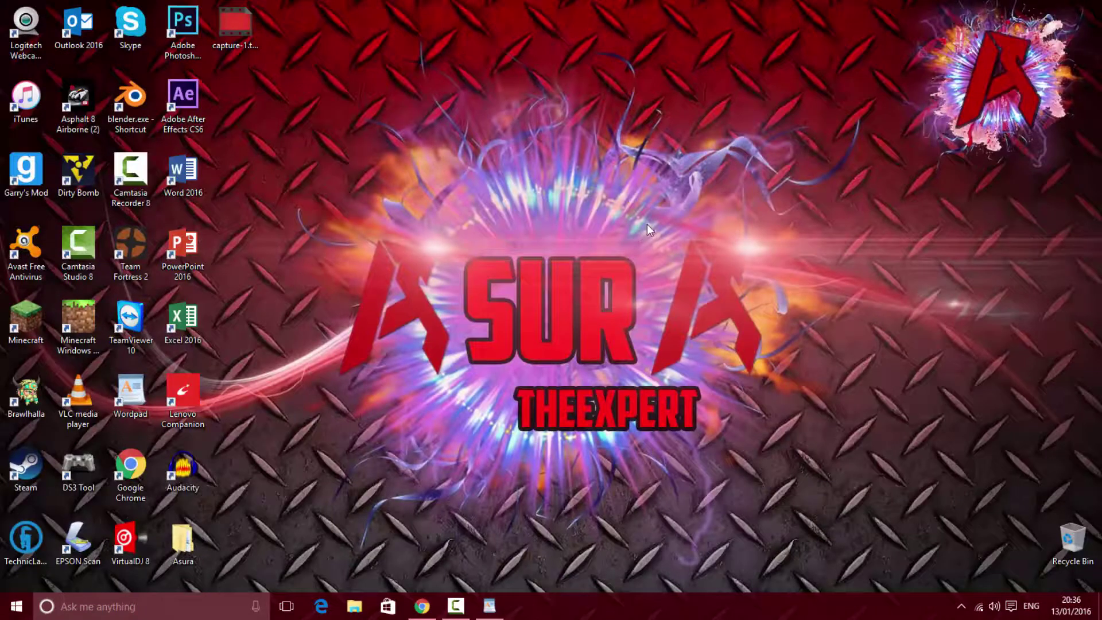